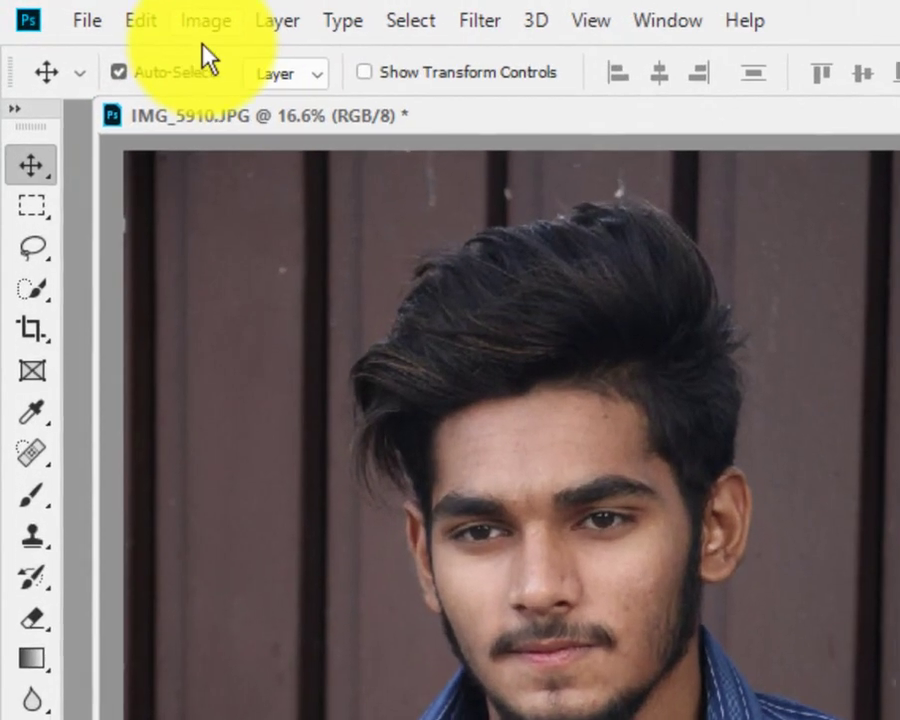
- Apply a Shadows/Highlights correction with Shadows Amount 9% and Highlights Amount 4%
left_click(91, 10)
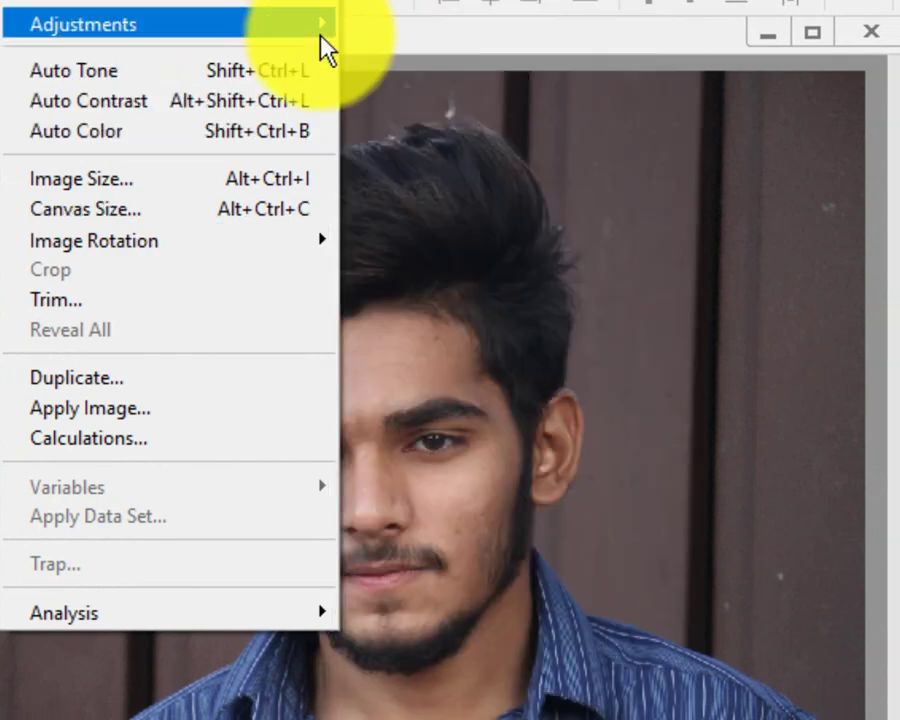
mouse_move(165, 23)
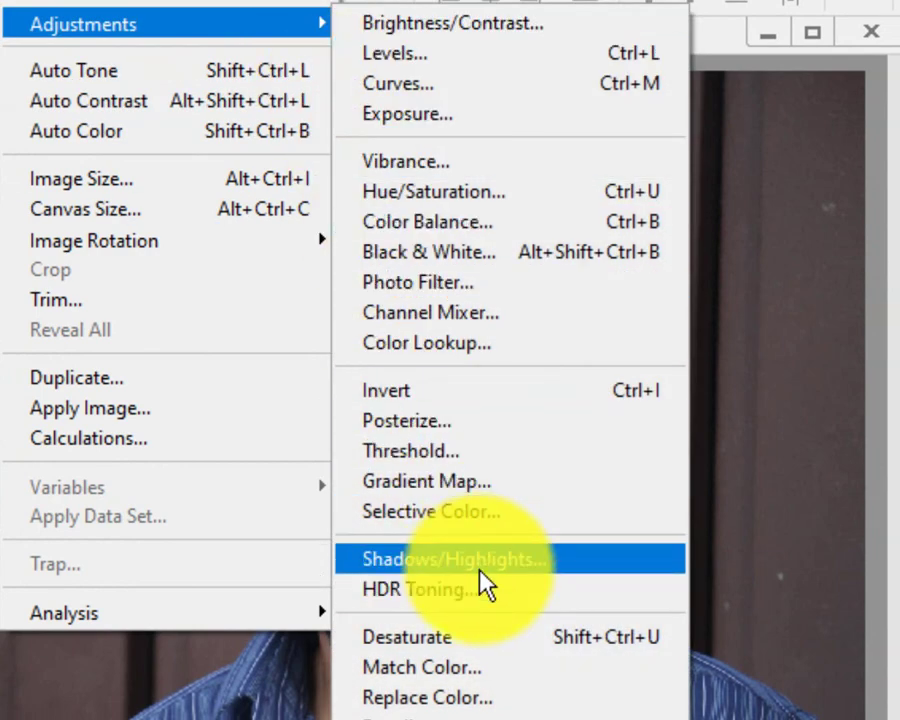
left_click(479, 570)
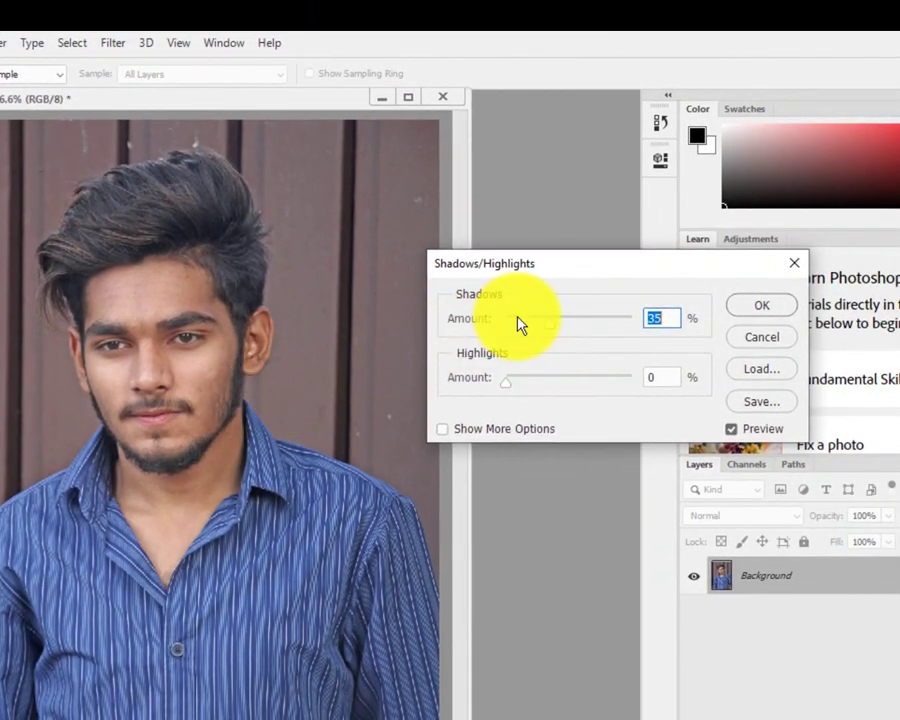
left_click(520, 322)
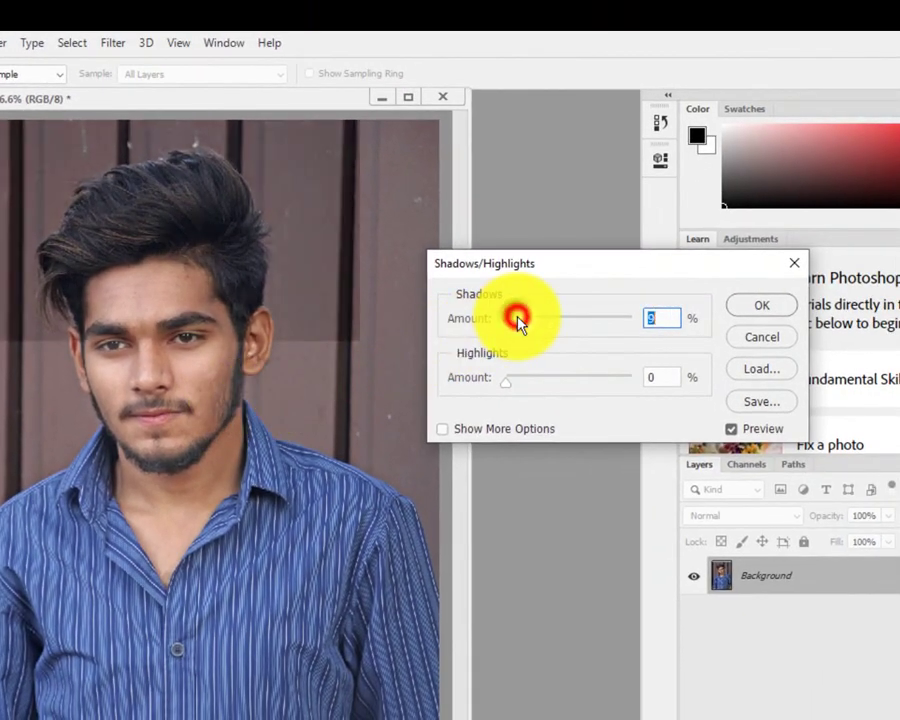
left_click(510, 379)
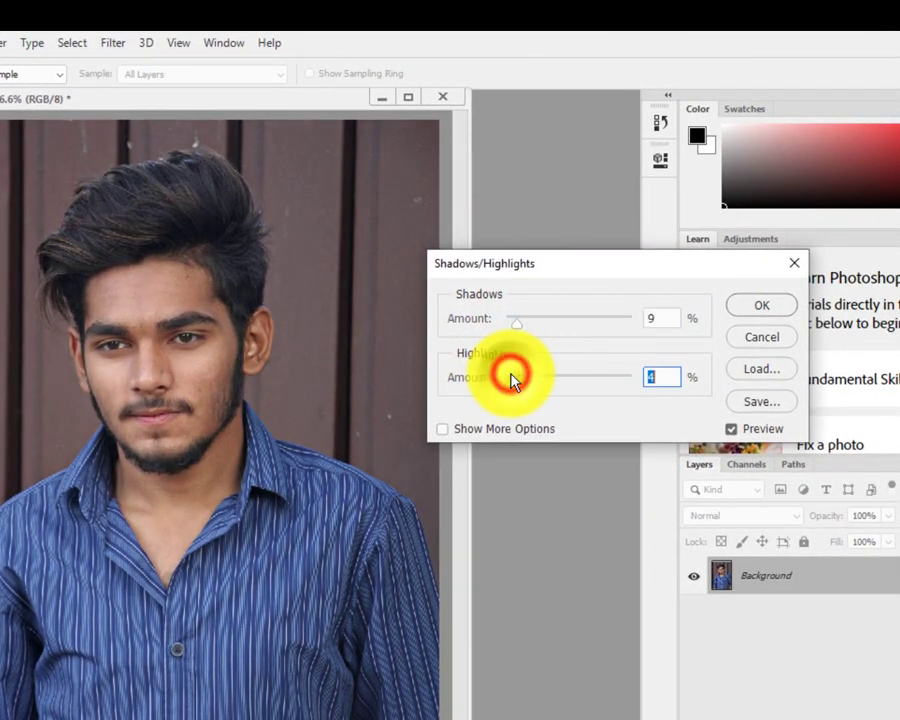
left_click(757, 307)
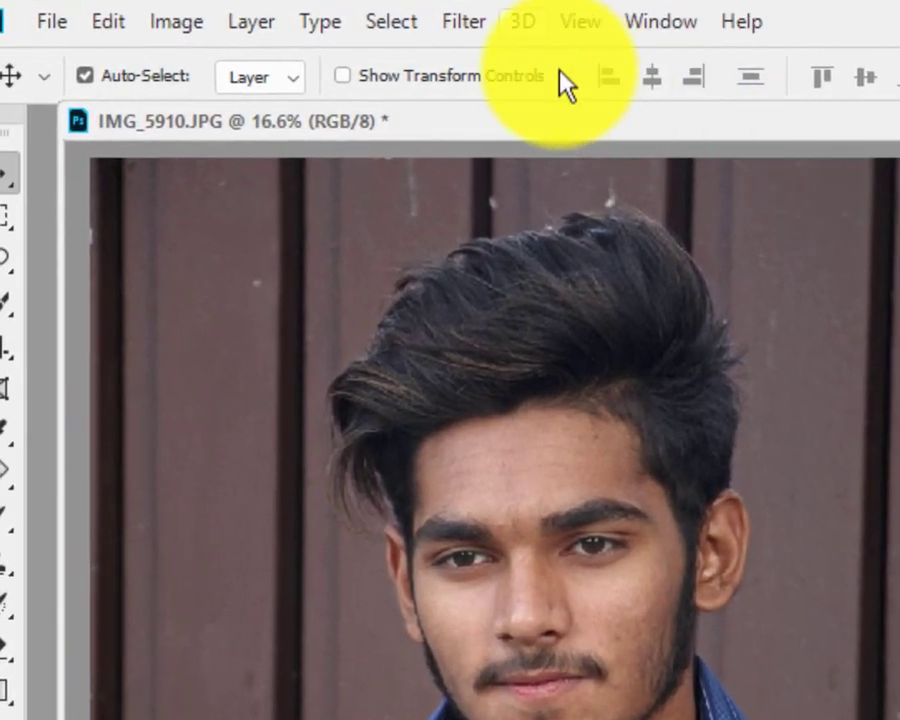
left_click(464, 22)
- In the Camera Raw Filter, set Contrast +45, Shadows -28 and Blacks -19
left_click(570, 220)
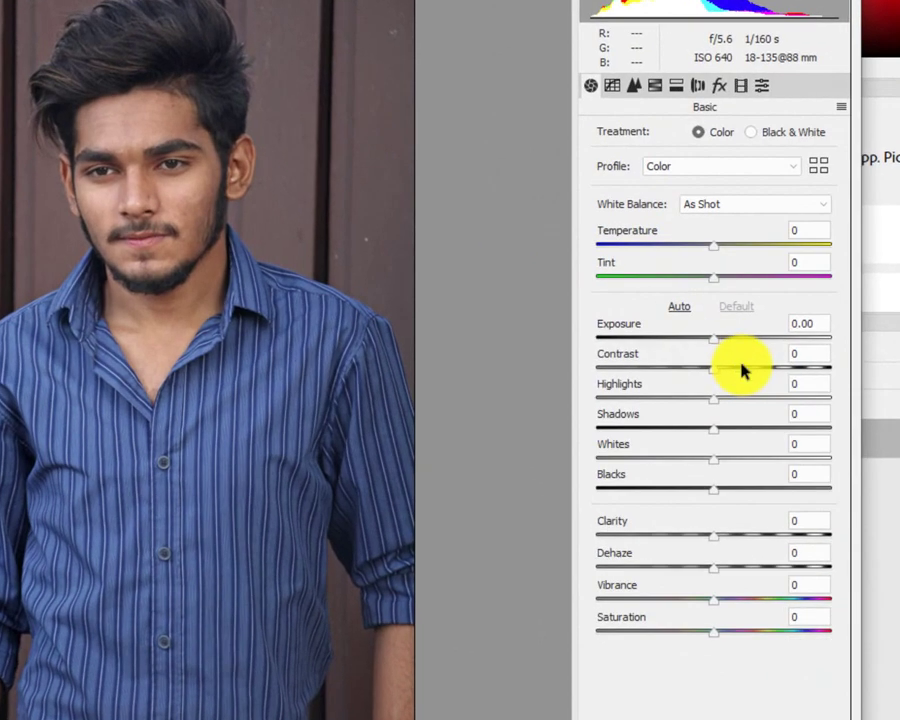
left_click_drag(742, 371, 766, 373)
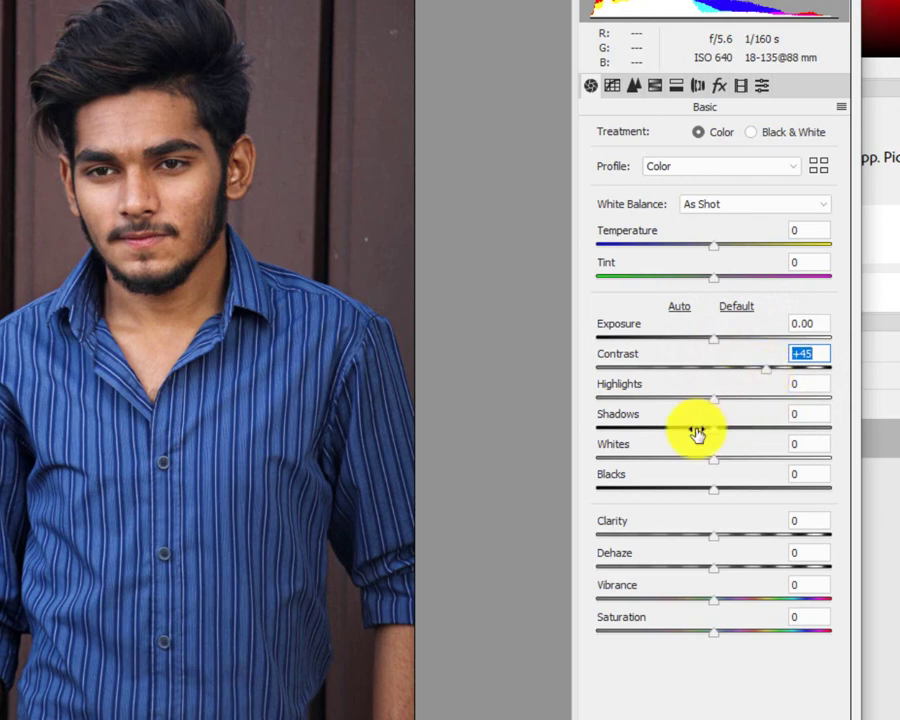
left_click_drag(697, 430, 681, 428)
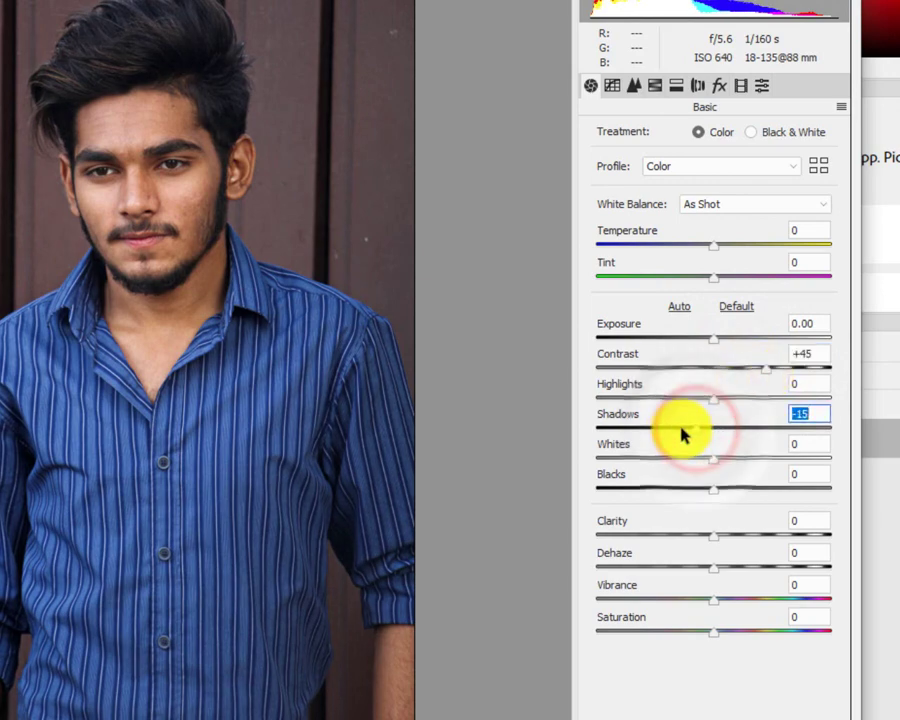
left_click(691, 489)
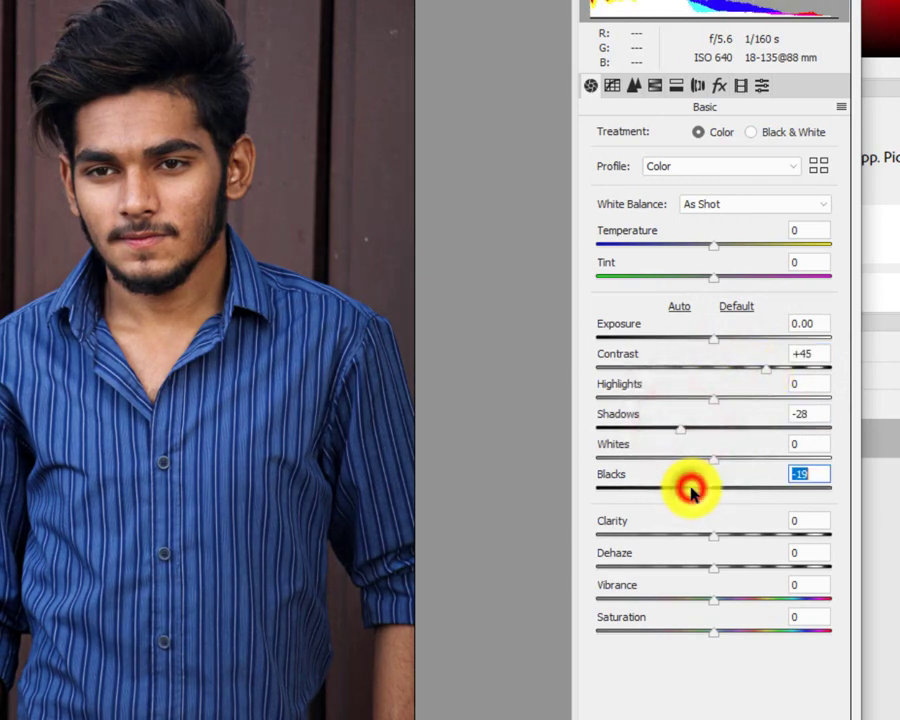
- Add Clarity +38 and Dehaze +14 in the Basic panel
left_click(754, 537)
left_click_drag(756, 538, 803, 538)
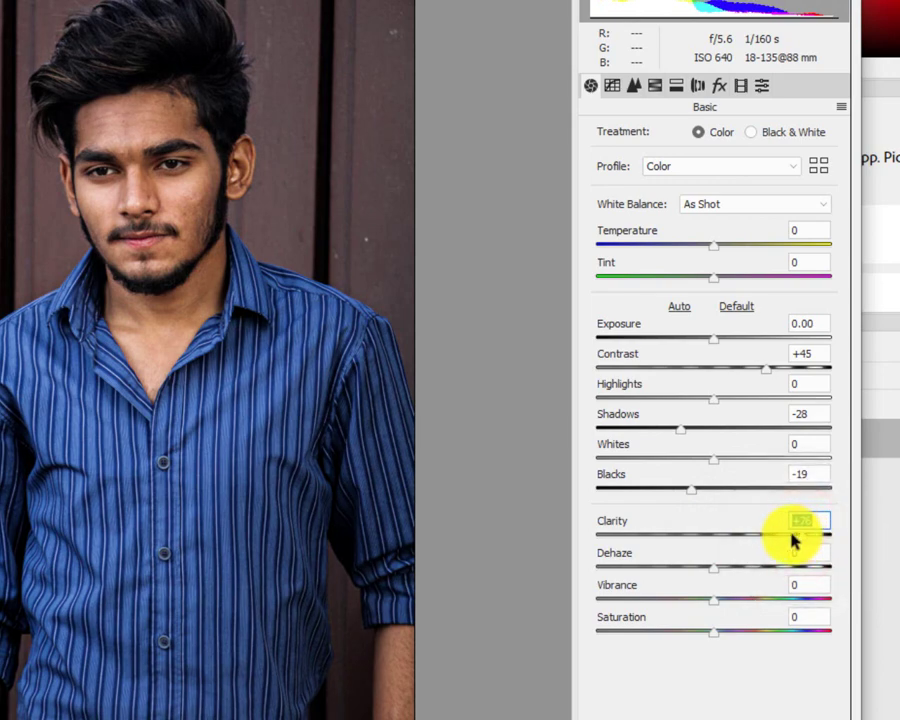
left_click(781, 537)
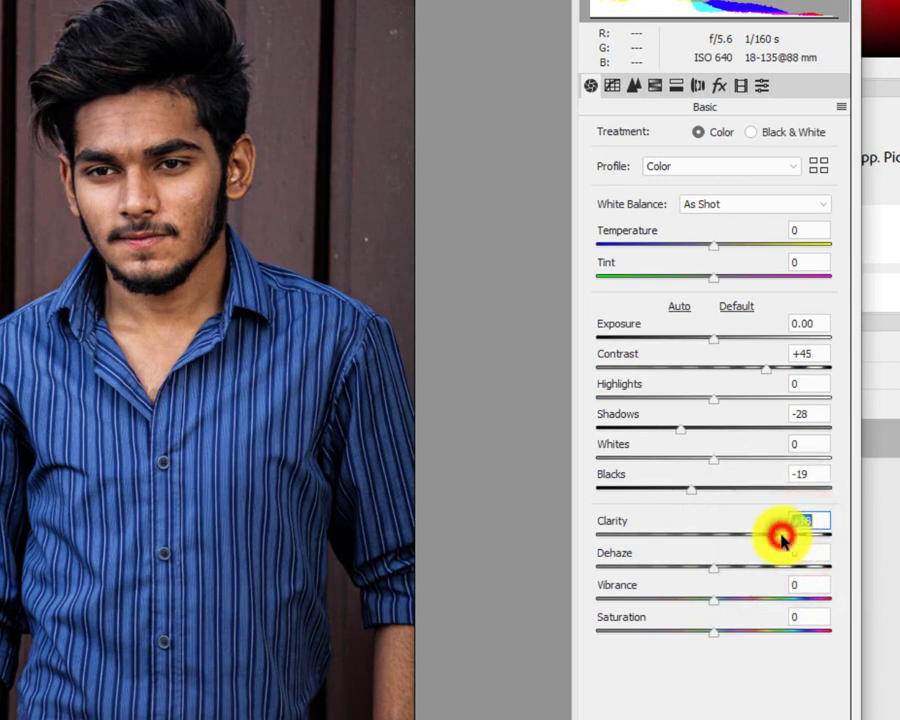
left_click(745, 567)
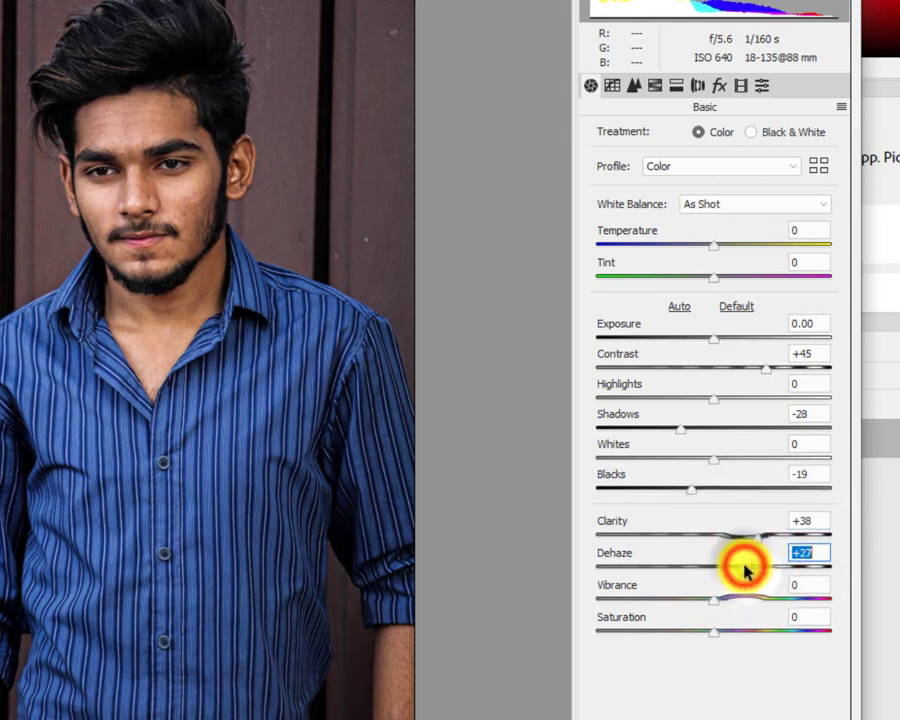
left_click(731, 567)
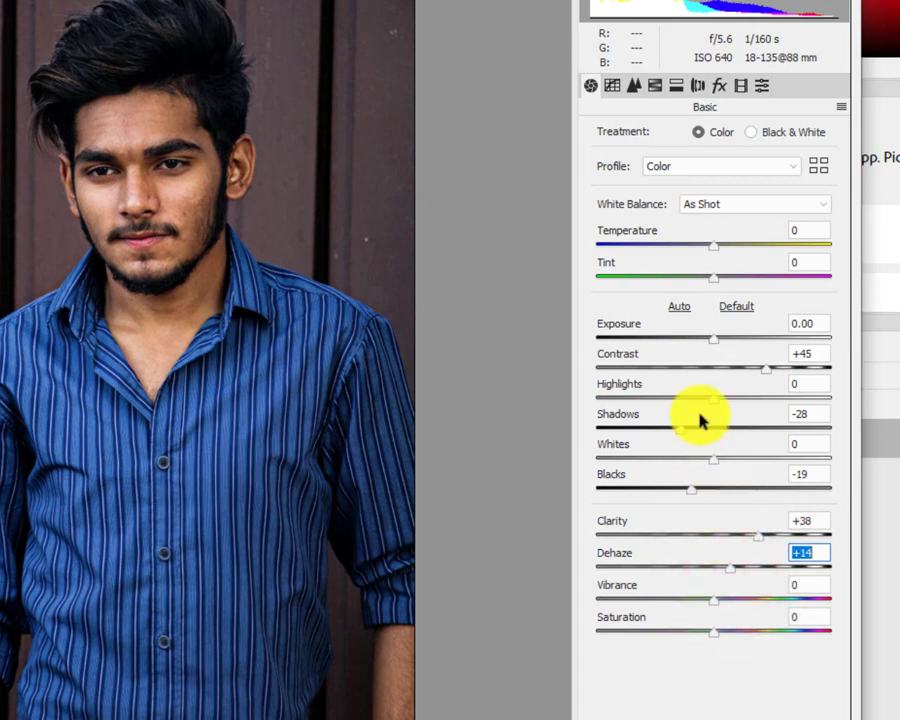
left_click(634, 88)
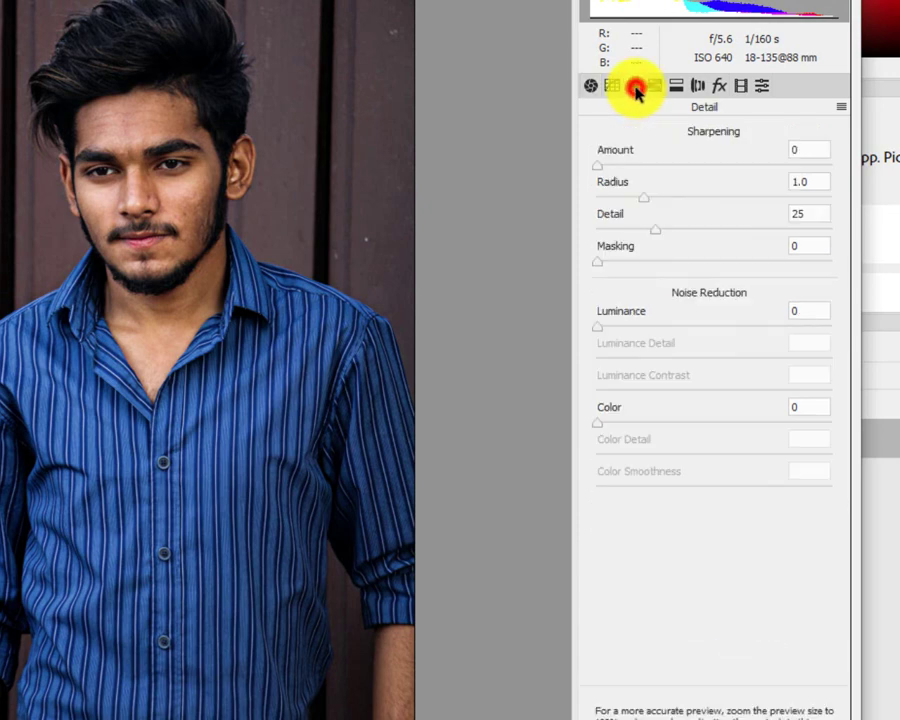
- Set sharpening Amount 49, Masking 20 and Luminance noise reduction 22 in Detail
left_click(631, 166)
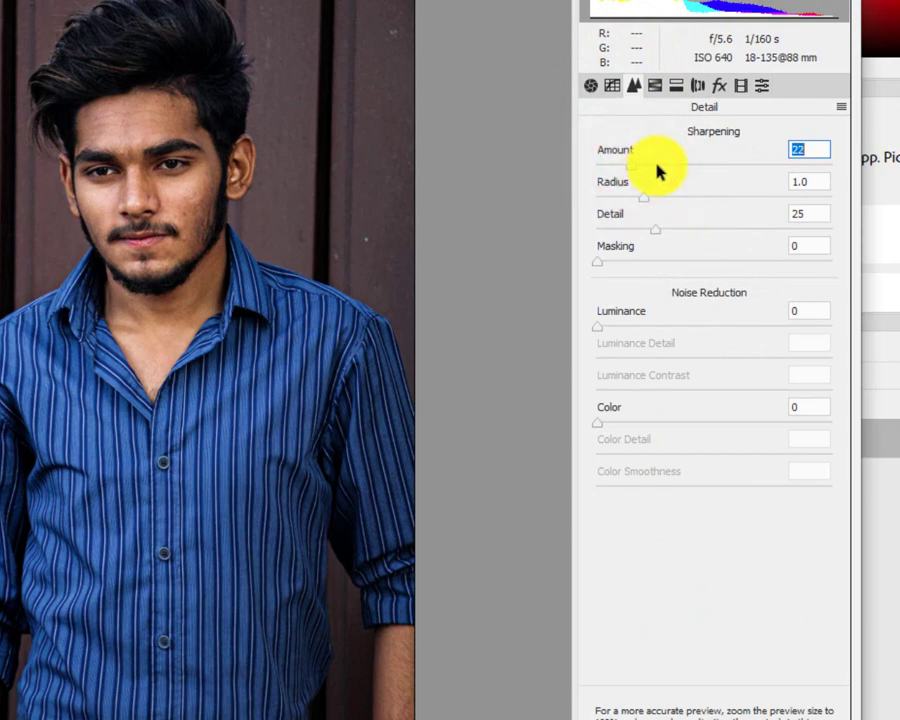
left_click(657, 166)
left_click(700, 168)
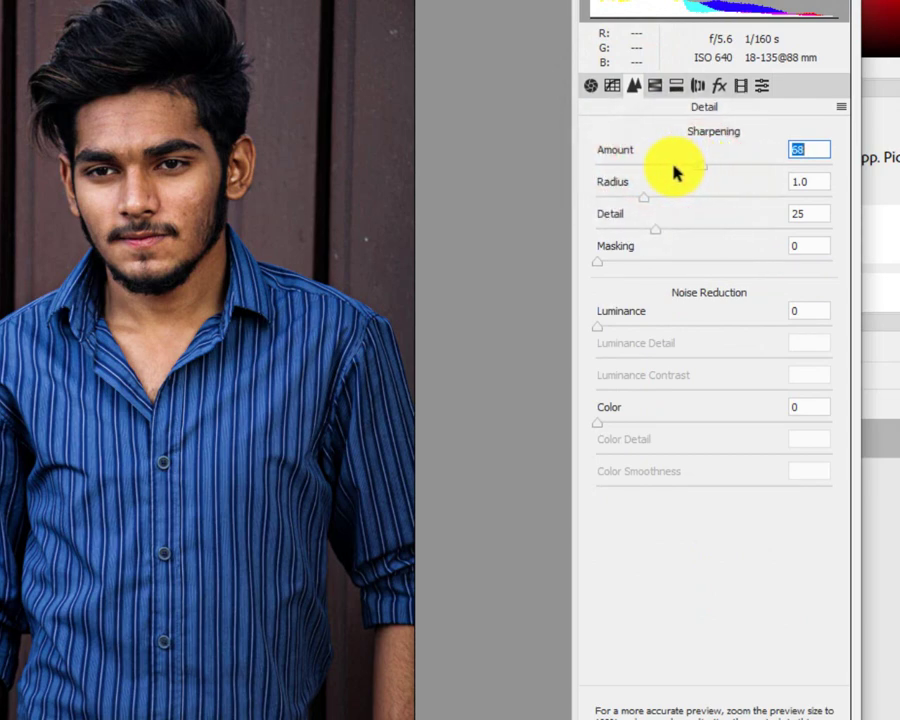
left_click(672, 167)
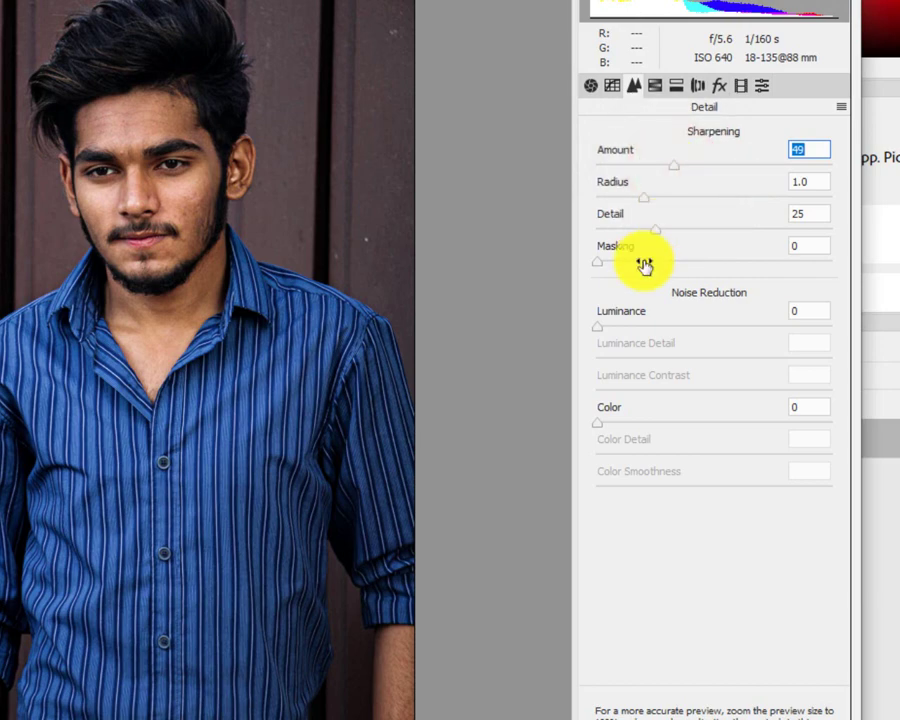
left_click(648, 328)
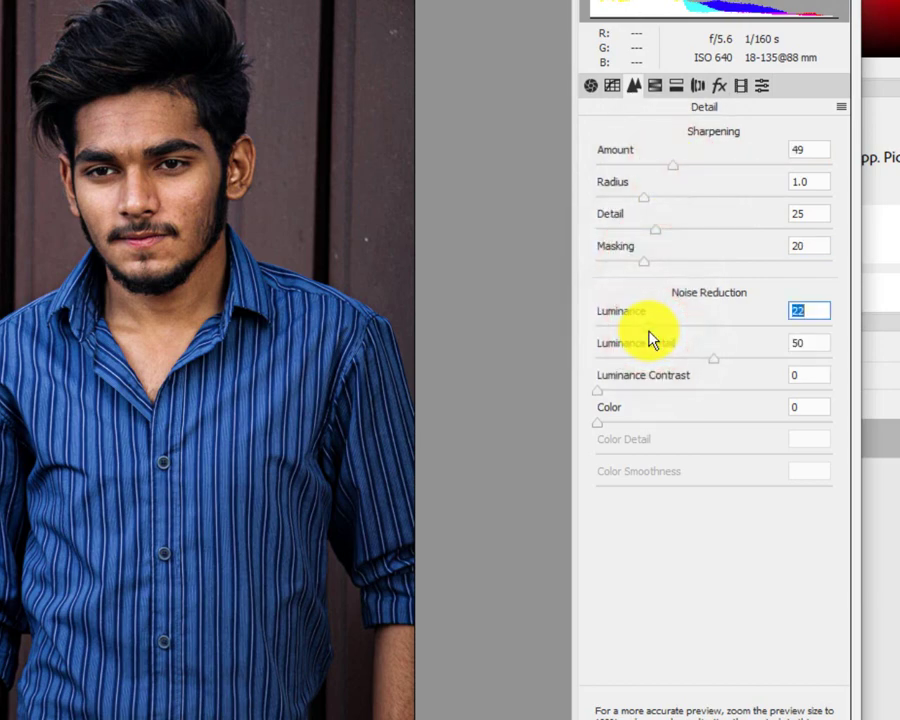
left_click(655, 87)
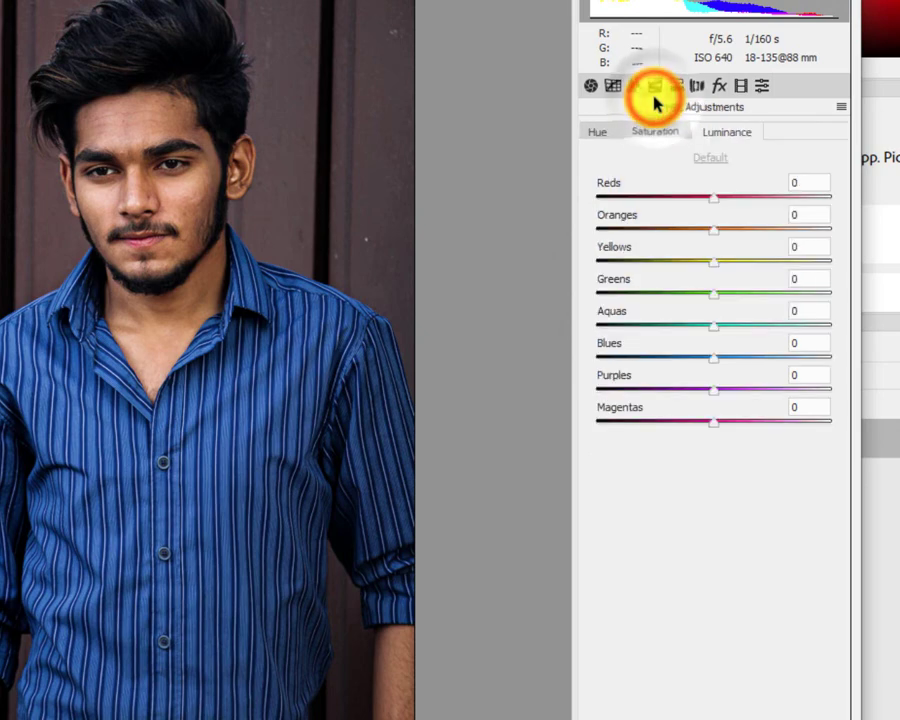
- Set HSL luminance to Reds +57, Oranges +45, Yellows +3 and Greens +33
left_click(755, 197)
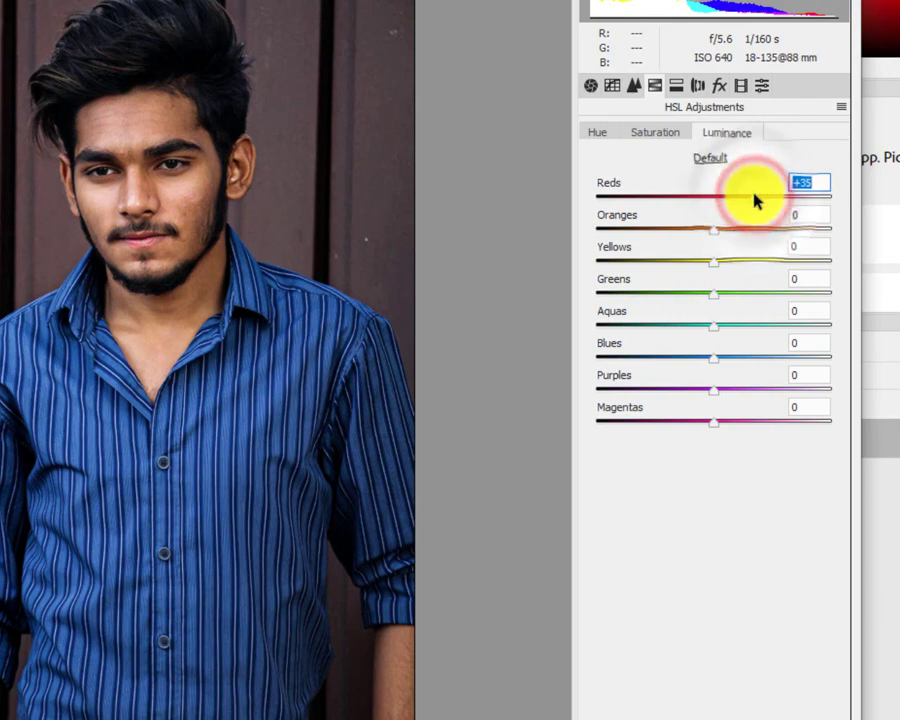
left_click(749, 229)
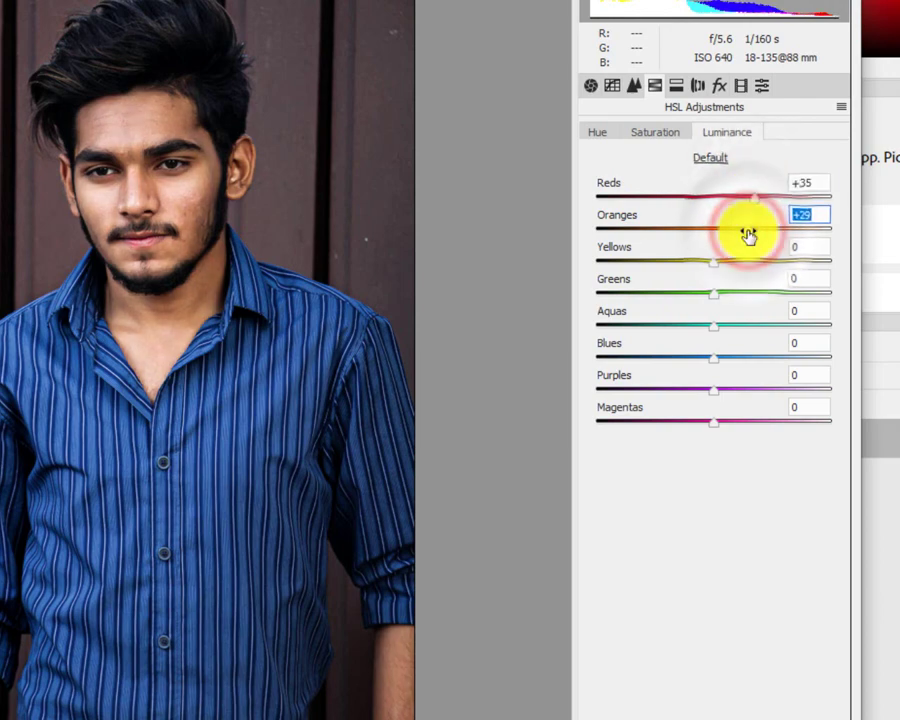
left_click(779, 198)
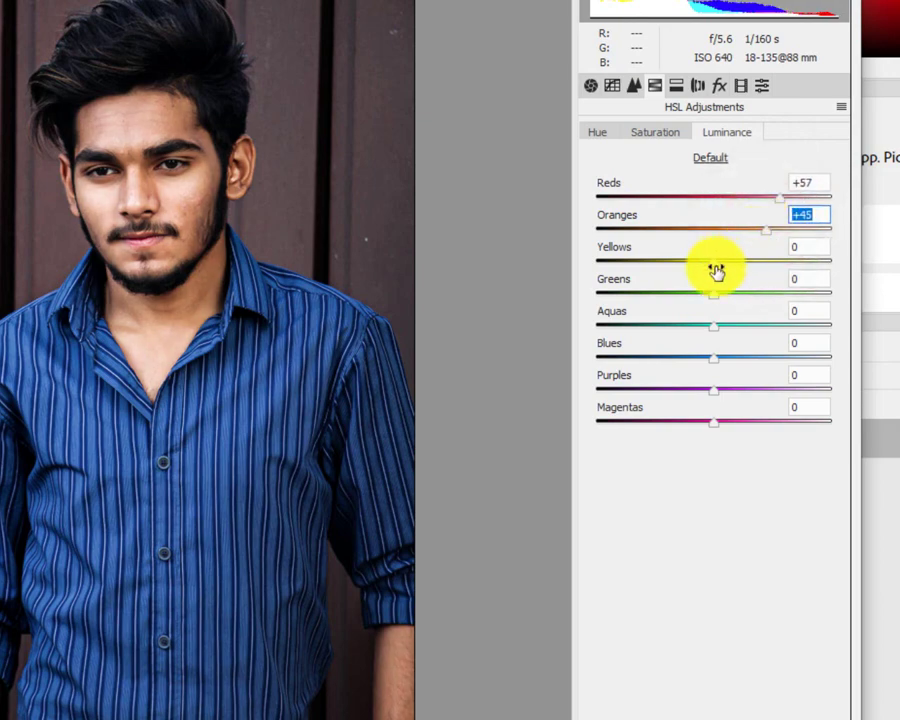
mouse_move(717, 270)
left_mouse_down()
mouse_move(551, 277)
mouse_move(717, 276)
mouse_move(665, 305)
mouse_move(585, 305)
mouse_move(804, 307)
mouse_move(751, 314)
left_mouse_up()
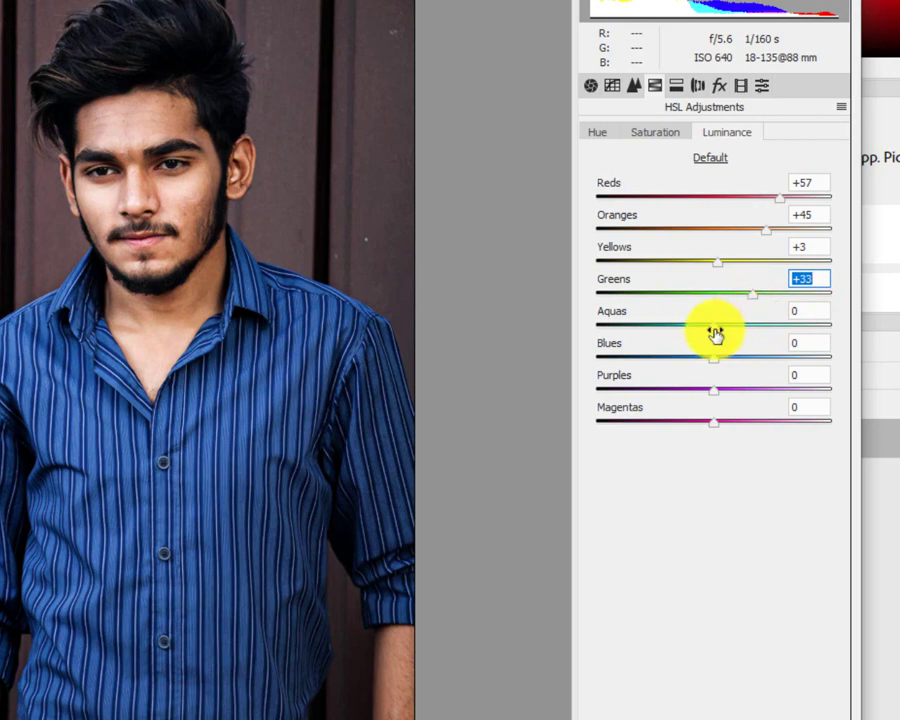
- Darken luminance of Aquas -23, Blues -54, Purples -68 and Magentas -29
mouse_move(713, 325)
left_mouse_down()
mouse_move(640, 334)
mouse_move(770, 337)
mouse_move(635, 341)
mouse_move(741, 342)
mouse_move(691, 342)
mouse_move(715, 335)
mouse_move(684, 360)
mouse_move(625, 361)
mouse_move(650, 360)
left_mouse_up()
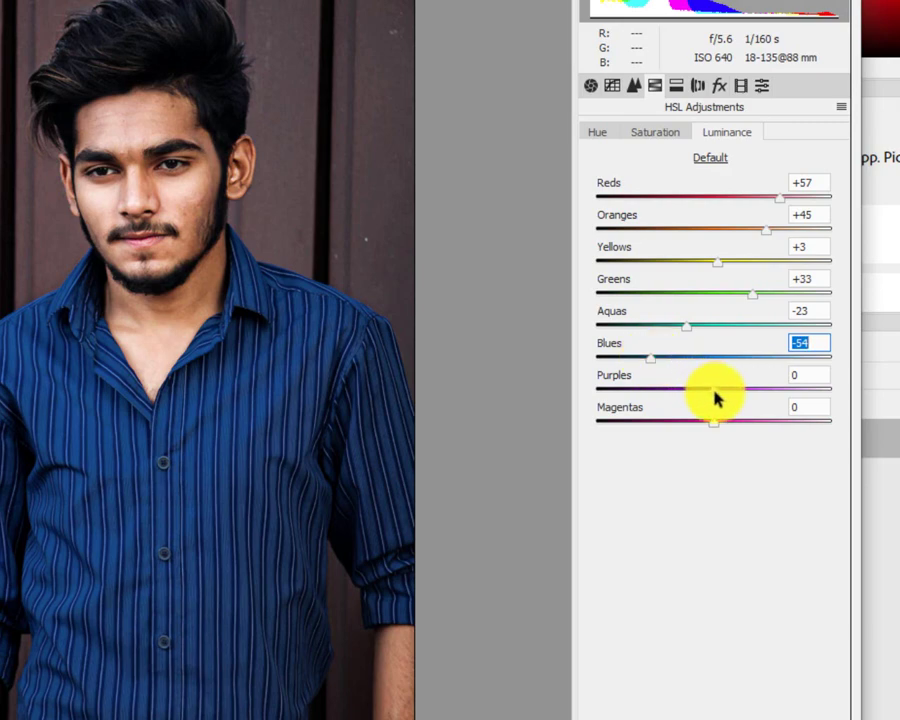
mouse_move(713, 391)
left_mouse_down()
mouse_move(603, 403)
mouse_move(659, 404)
mouse_move(637, 410)
left_mouse_up()
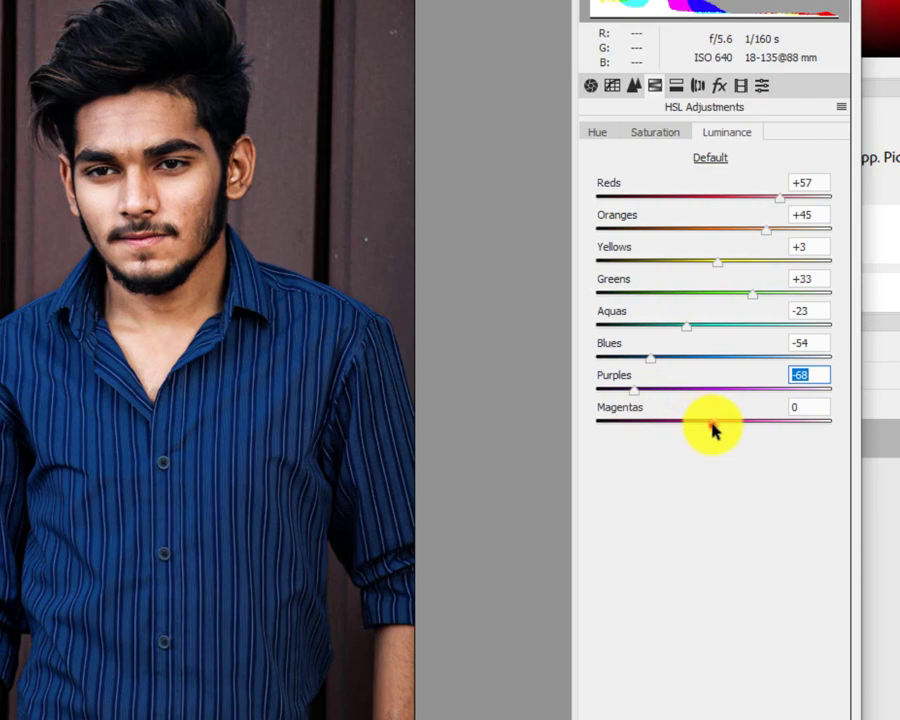
mouse_move(713, 422)
left_mouse_down()
mouse_move(623, 428)
mouse_move(678, 427)
left_mouse_up()
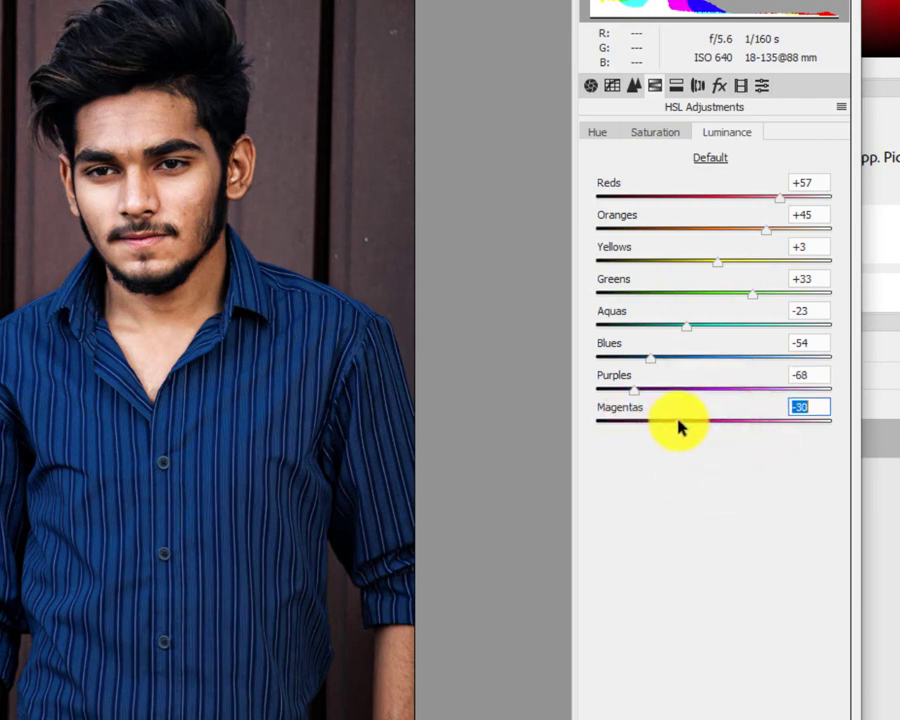
left_click(656, 132)
- Set HSL saturation to Reds +65, Oranges +3 and Yellows +11
mouse_move(712, 197)
left_mouse_down()
mouse_move(632, 200)
mouse_move(795, 205)
mouse_move(787, 201)
left_mouse_up()
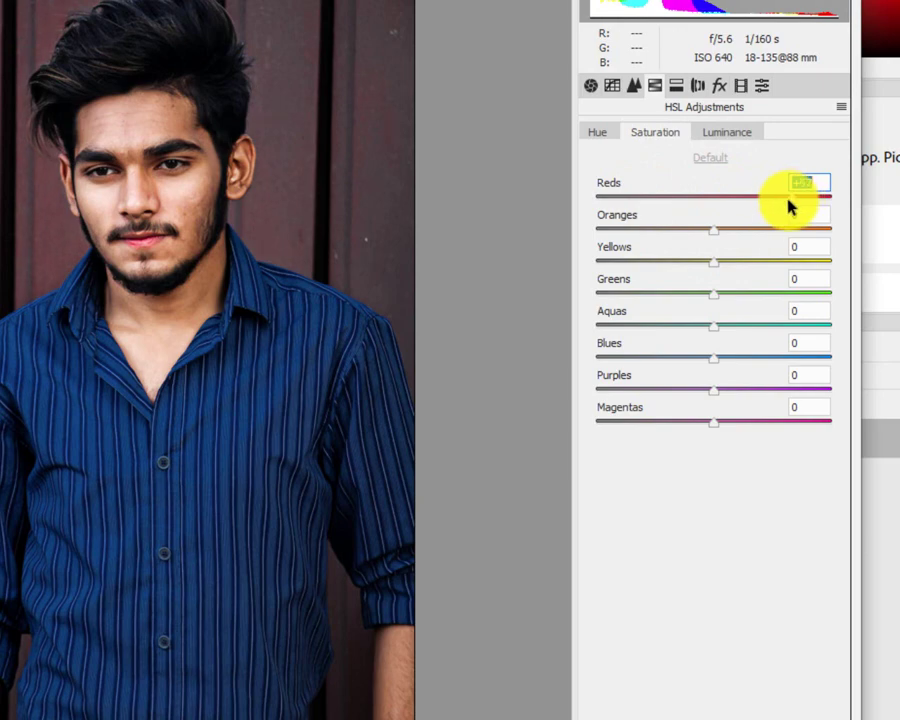
left_click(714, 230)
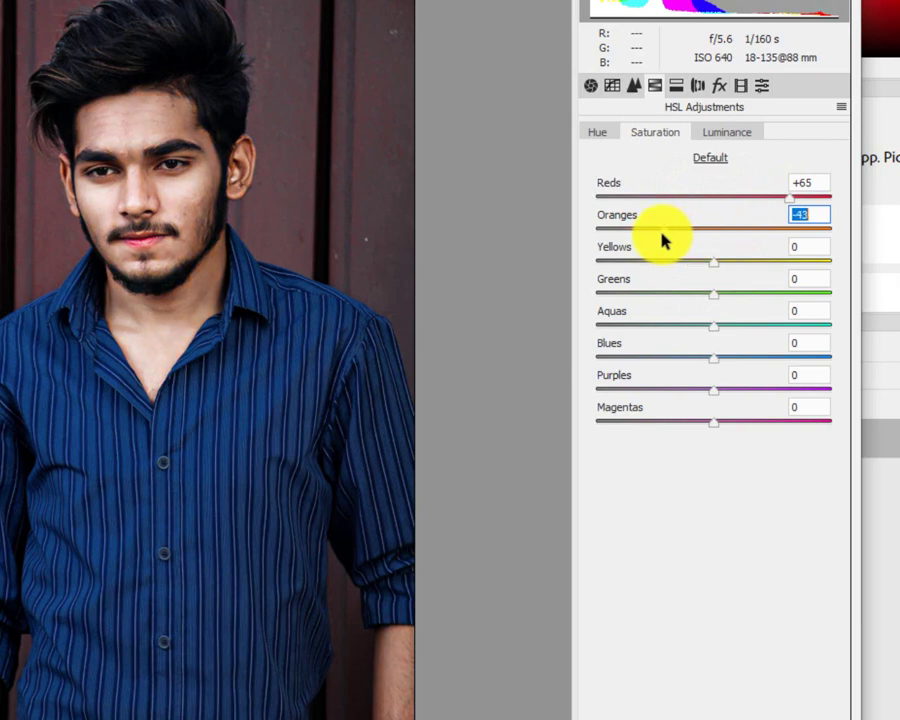
mouse_move(662, 240)
left_mouse_down()
mouse_move(643, 240)
mouse_move(714, 238)
left_mouse_up()
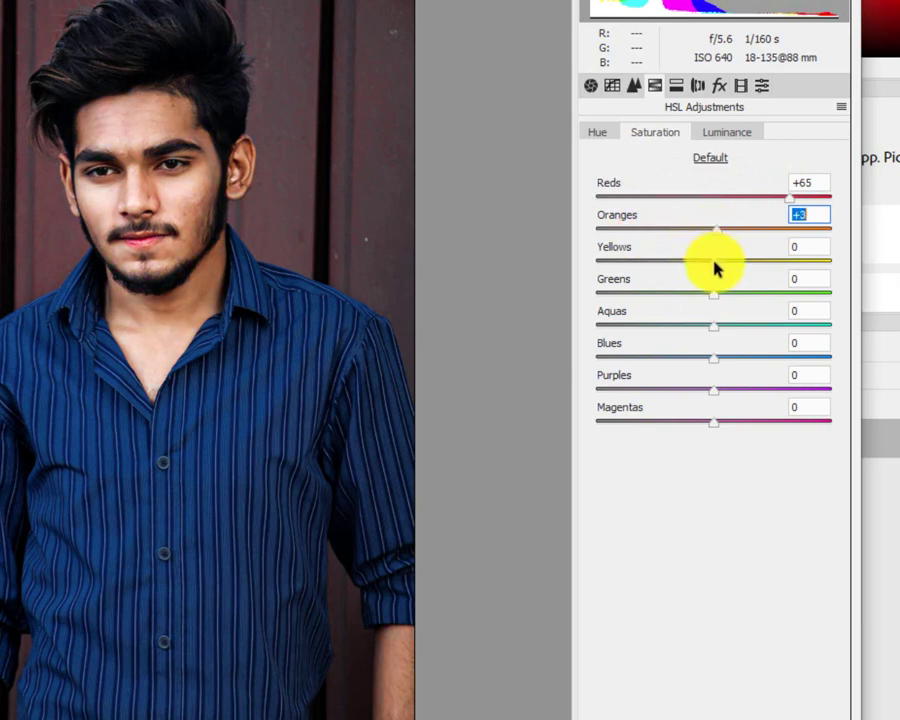
mouse_move(714, 261)
left_mouse_down()
mouse_move(632, 266)
mouse_move(778, 268)
mouse_move(728, 266)
mouse_move(706, 296)
mouse_move(615, 308)
left_mouse_up()
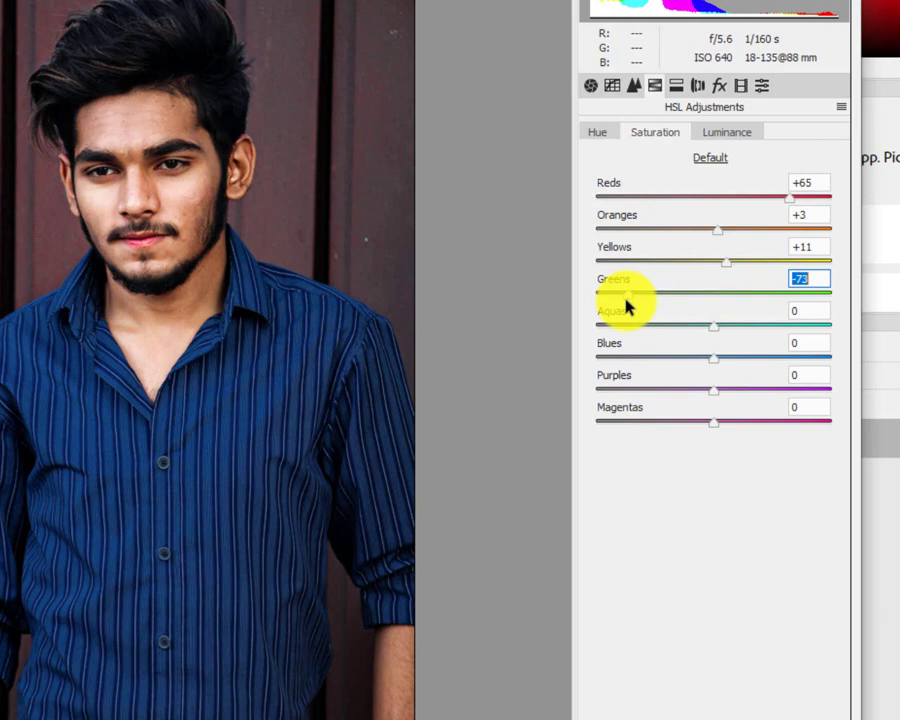
- Set saturation to Greens -20, Aquas -29, Blues +28, Purples -51 and Magentas -15
left_click_drag(626, 306, 697, 304)
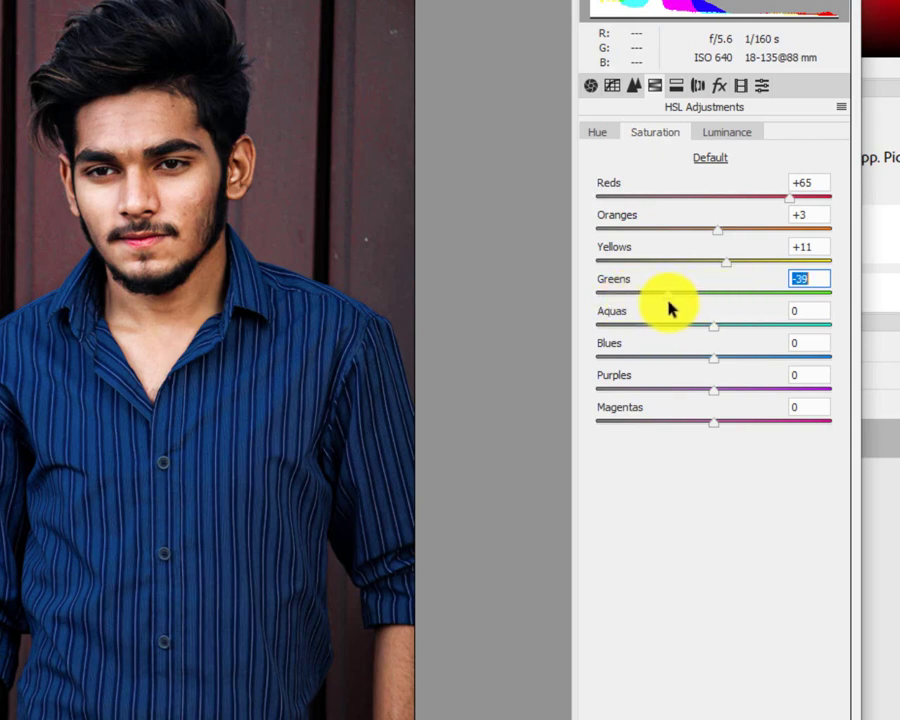
mouse_move(668, 309)
left_mouse_down()
mouse_move(688, 304)
mouse_move(617, 335)
mouse_move(766, 335)
mouse_move(632, 335)
mouse_move(684, 337)
mouse_move(752, 367)
left_mouse_up()
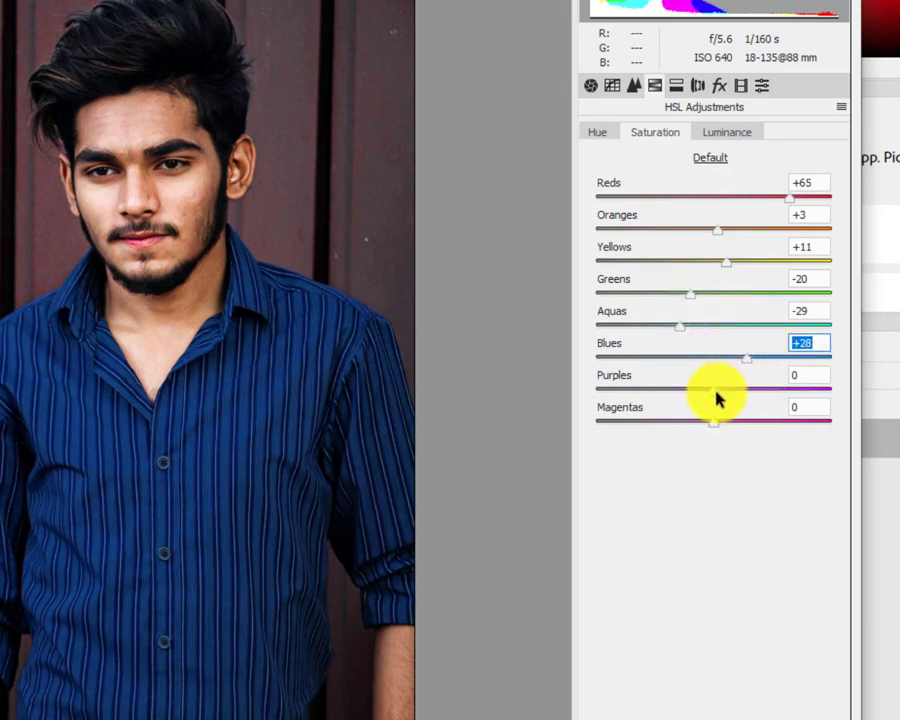
mouse_move(713, 390)
left_mouse_down()
mouse_move(771, 397)
mouse_move(627, 401)
mouse_move(652, 401)
left_mouse_up()
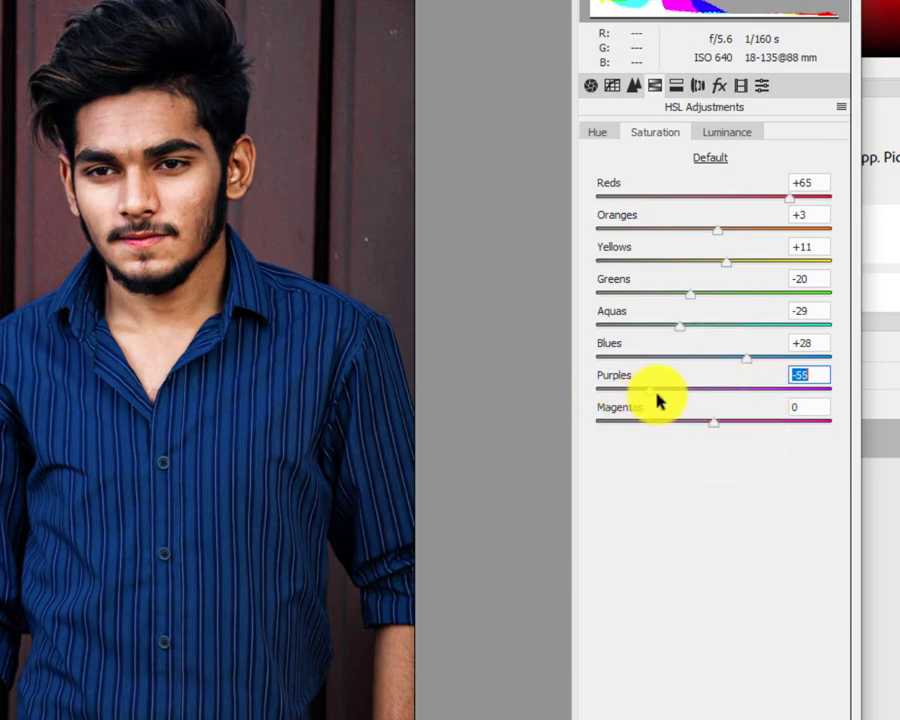
left_click(712, 421)
left_click_drag(688, 428, 655, 427)
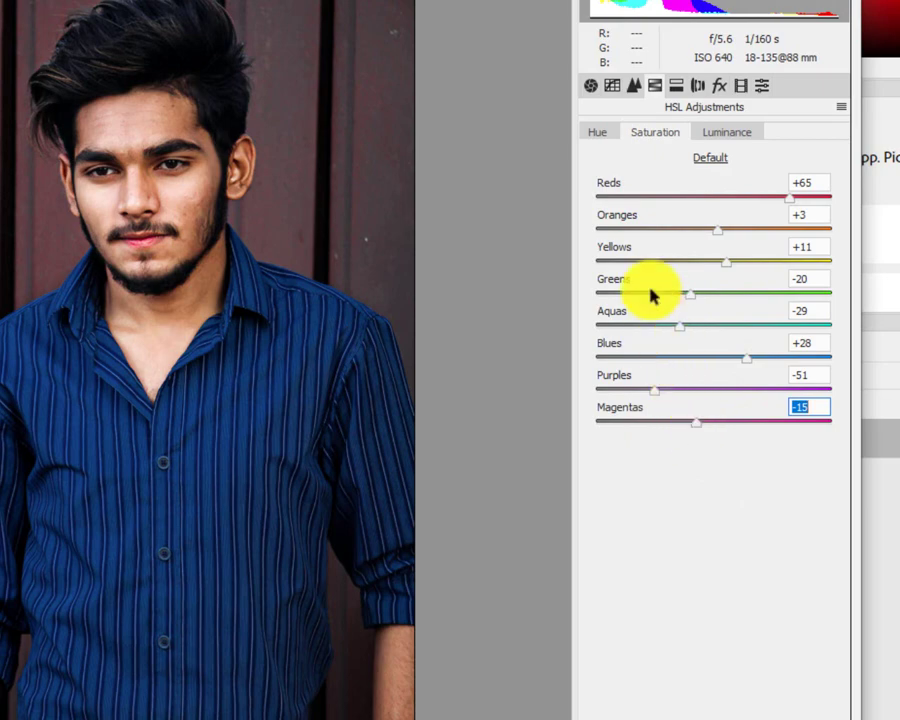
- Shift HSL hues to Reds +15, Oranges +26 and Yellows +8
left_click(600, 136)
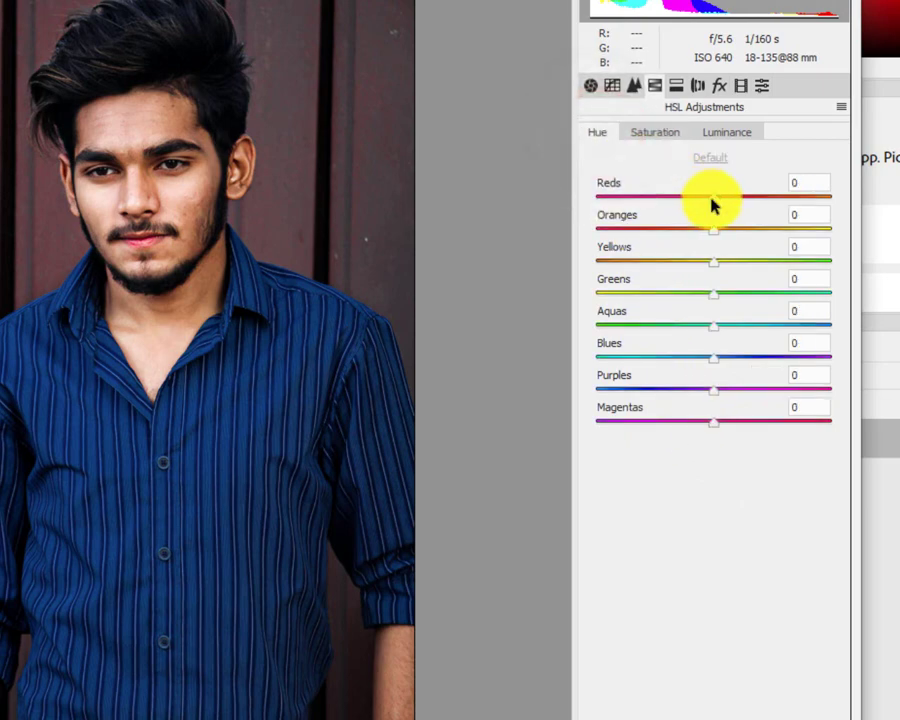
left_click_drag(712, 203, 772, 218)
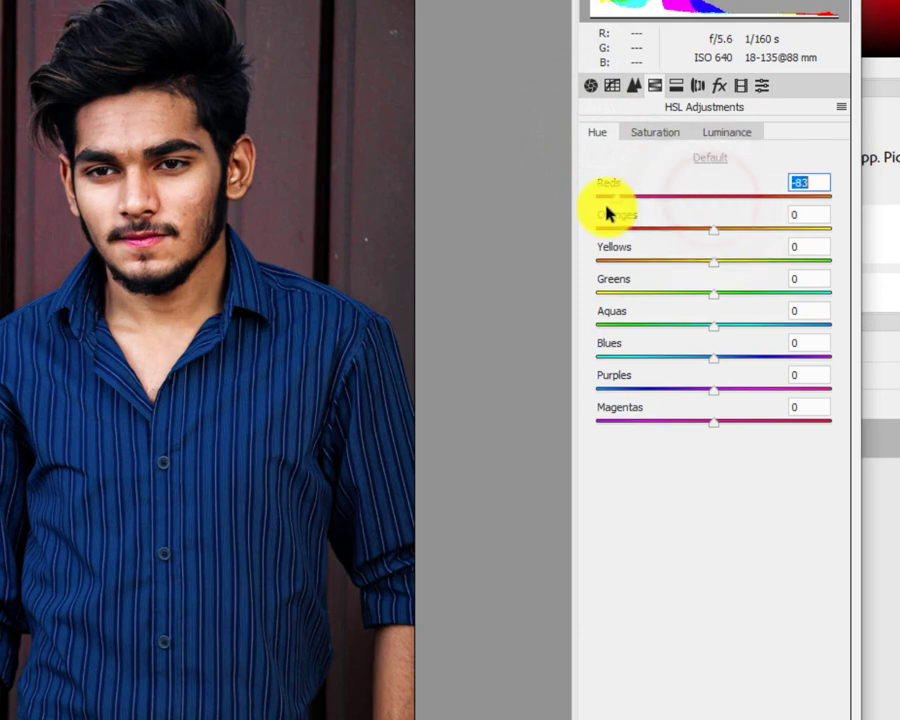
left_click(711, 230)
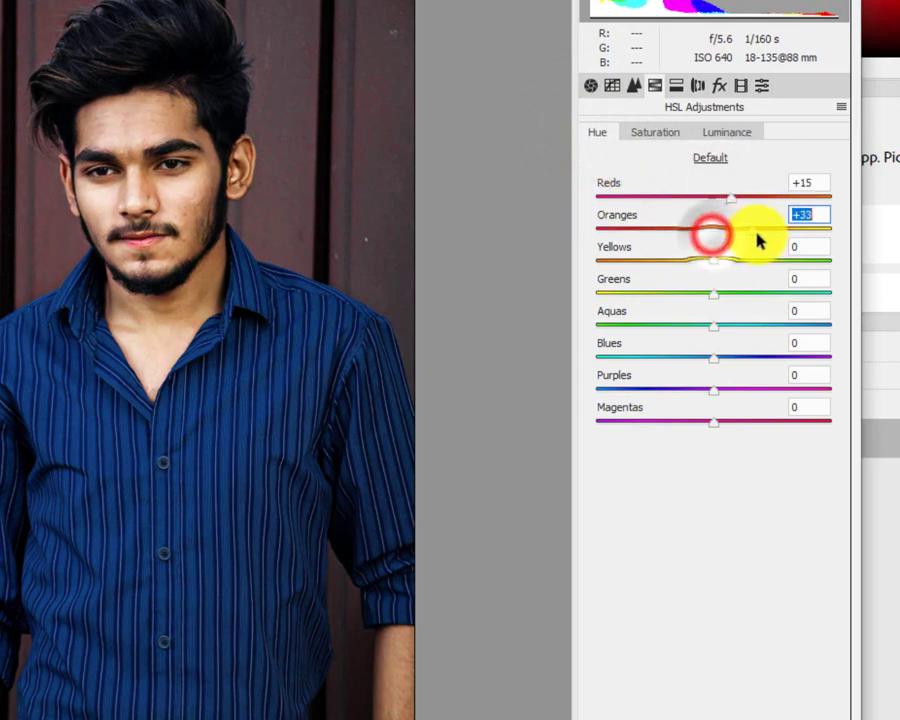
mouse_move(667, 243)
left_mouse_down()
mouse_move(817, 241)
mouse_move(721, 239)
mouse_move(763, 233)
mouse_move(742, 234)
mouse_move(643, 273)
left_mouse_up()
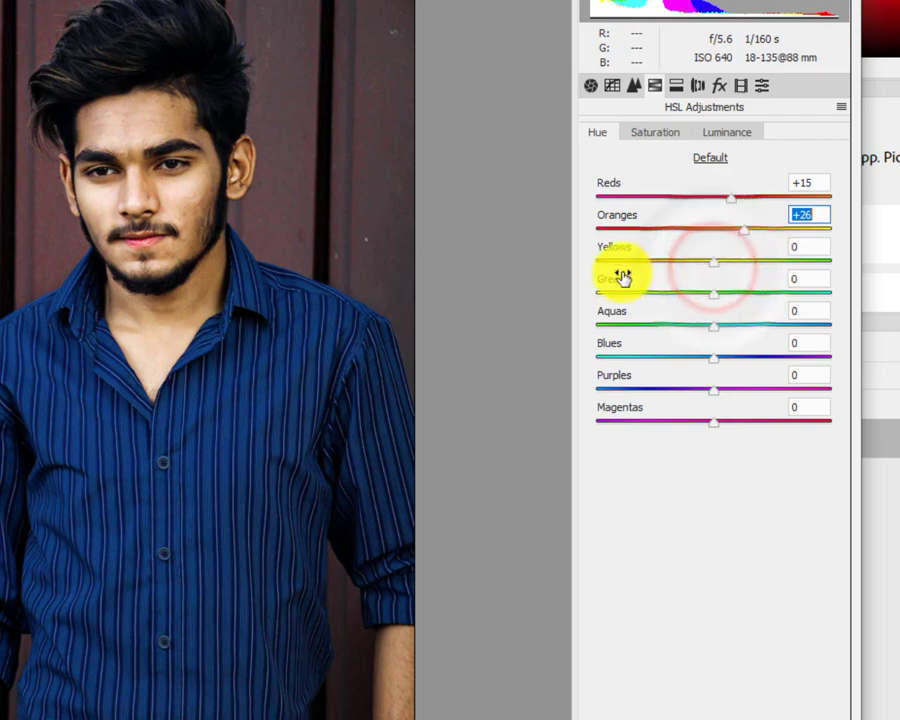
left_click(713, 262)
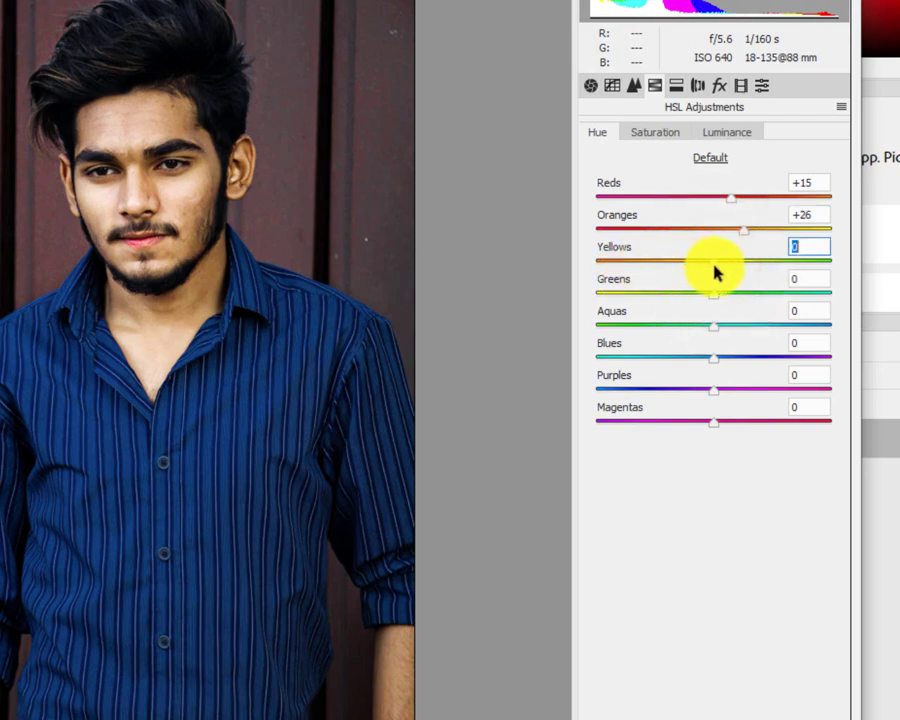
key("Up")
key("Up")
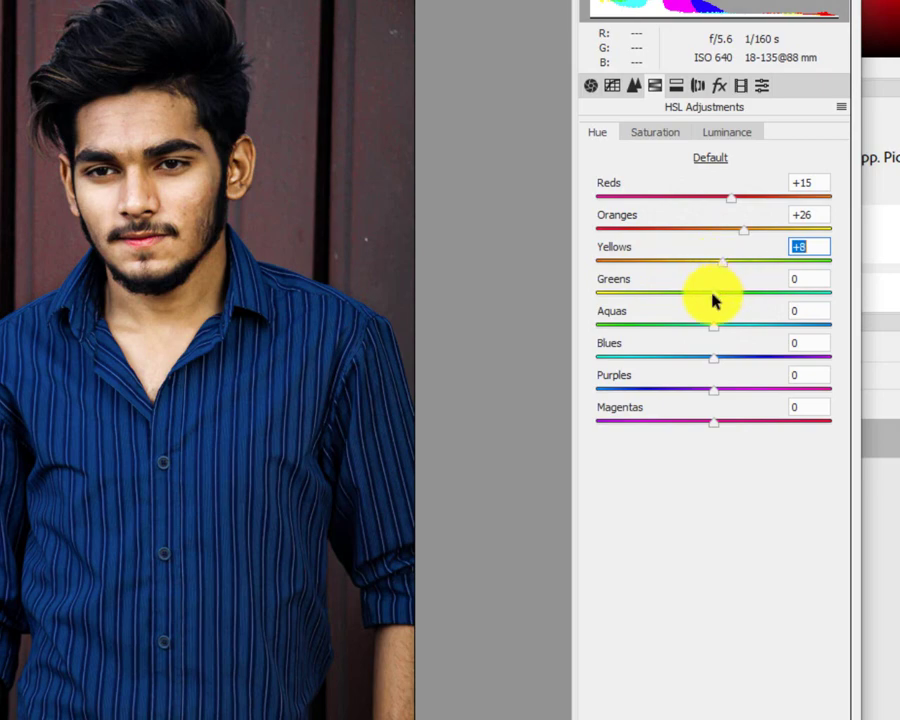
- Set hues to Greens 0, Aquas +18, Purples -56, Magentas -6 and Blues -3
left_click(713, 293)
key("Down")
key("Down")
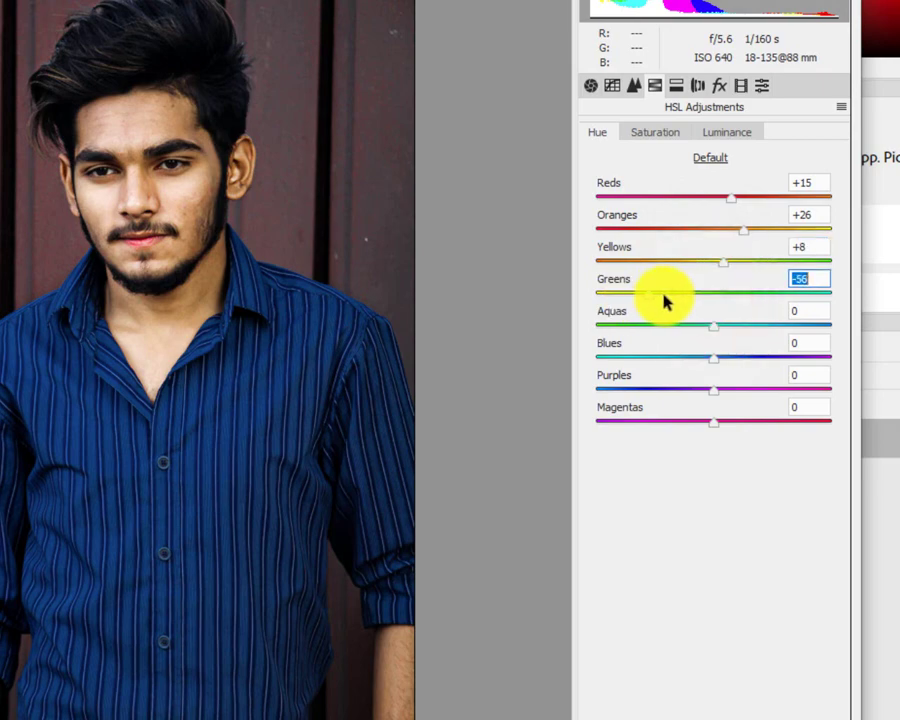
key("Down")
key("Down")
key("Down")
key("Down")
key("Down")
key("Down")
key("Down")
key("Down")
key("Down")
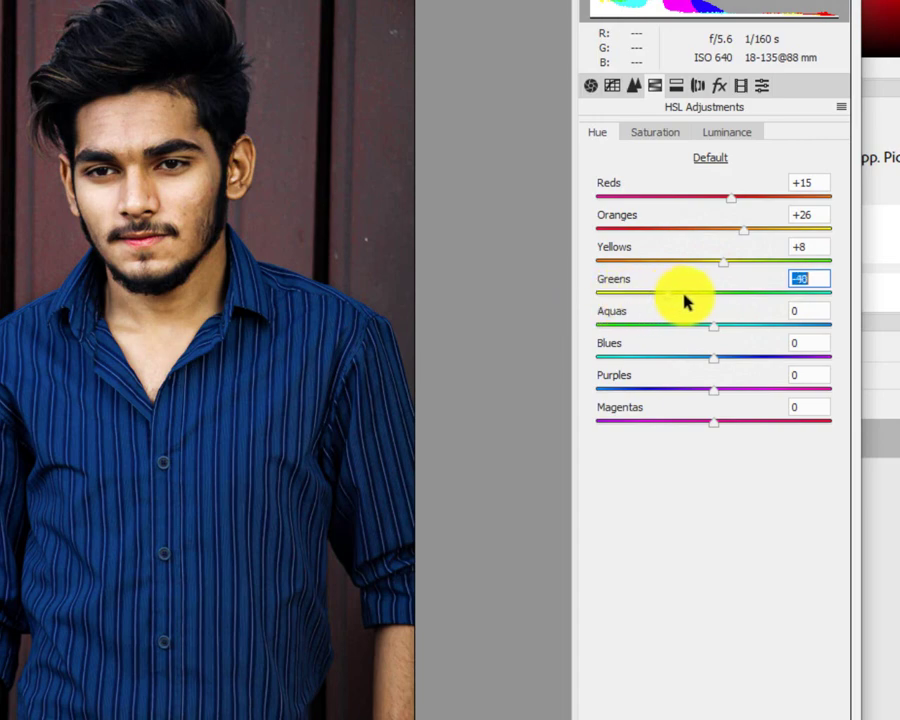
key("Up")
key("Up")
key("Up")
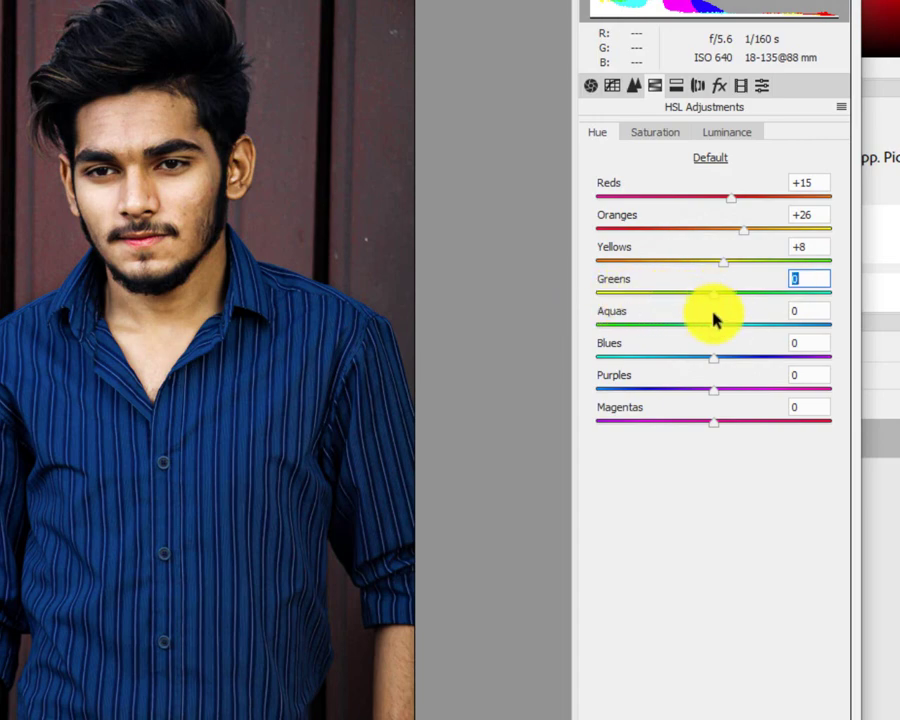
mouse_move(713, 324)
left_mouse_down()
mouse_move(836, 340)
mouse_move(694, 341)
mouse_move(736, 342)
mouse_move(638, 360)
mouse_move(666, 357)
left_mouse_up()
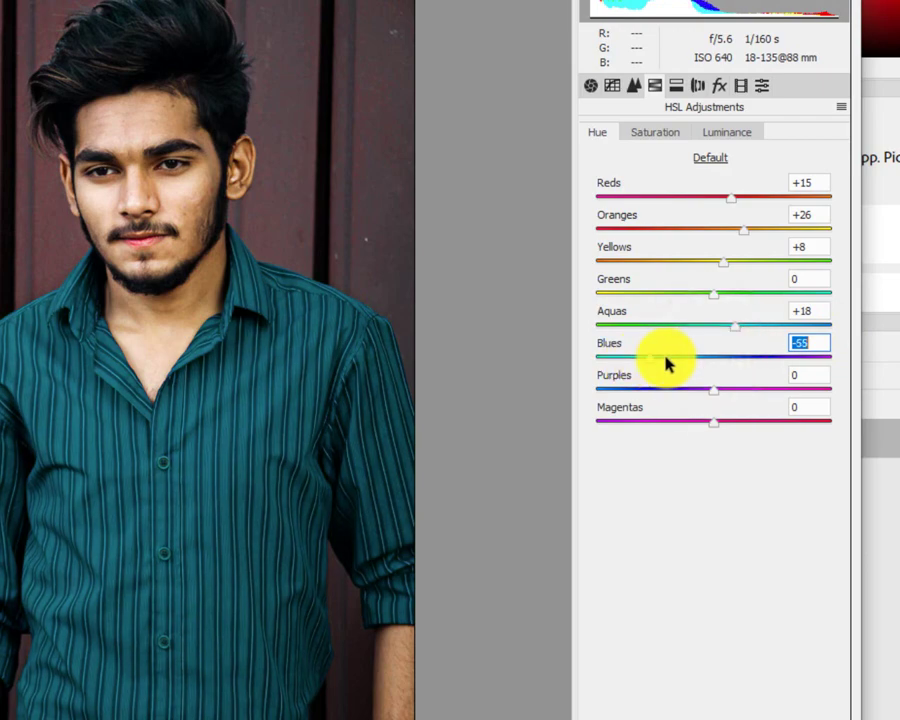
mouse_move(713, 390)
left_mouse_down()
mouse_move(772, 397)
mouse_move(643, 398)
mouse_move(814, 398)
mouse_move(647, 401)
mouse_move(680, 364)
mouse_move(734, 370)
mouse_move(690, 372)
left_mouse_up()
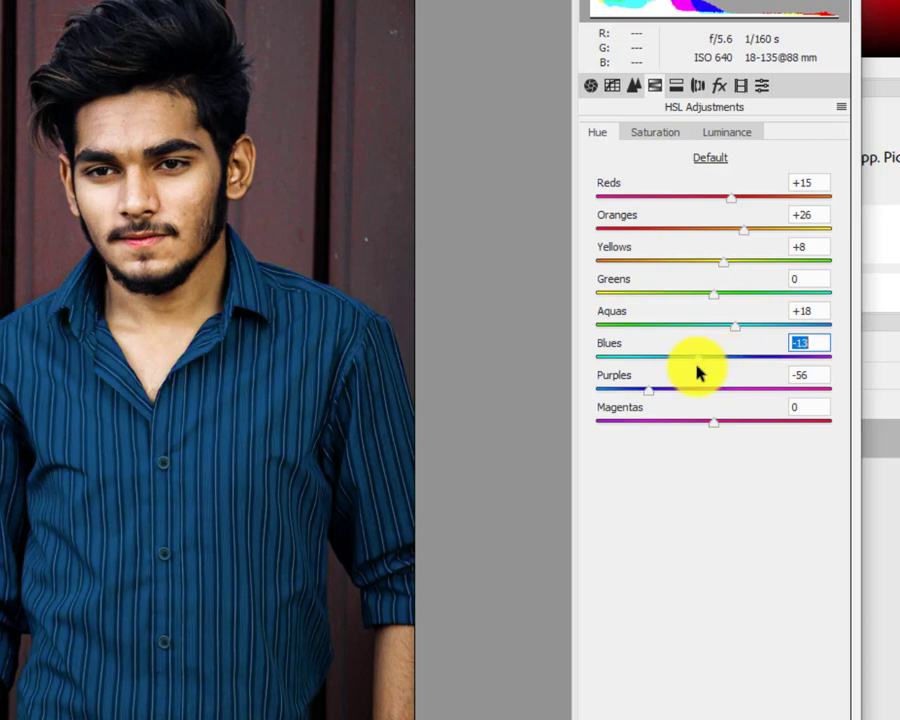
left_click(707, 420)
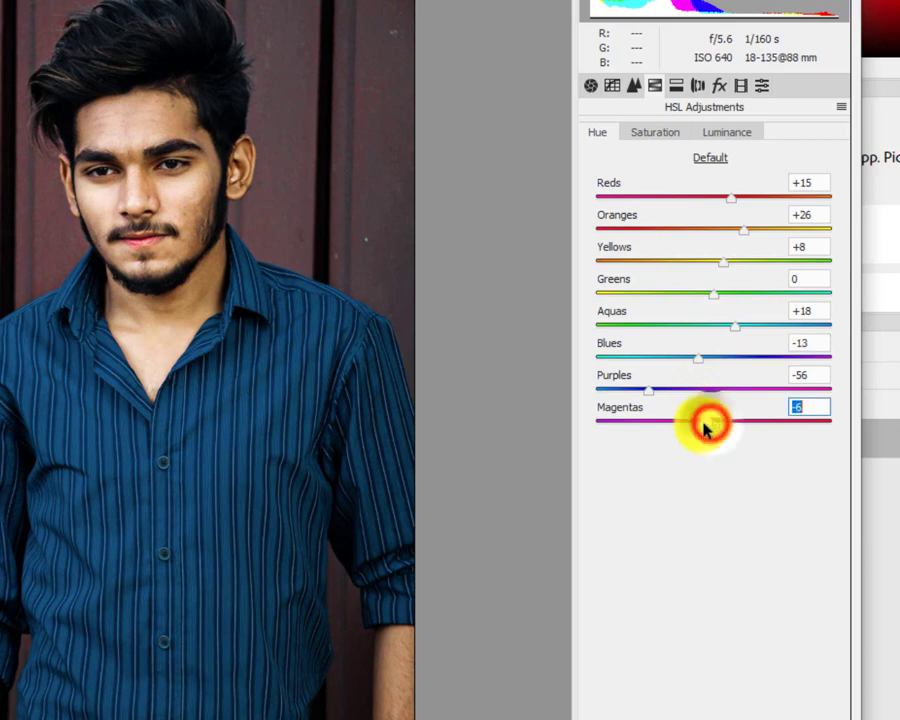
left_click(710, 362)
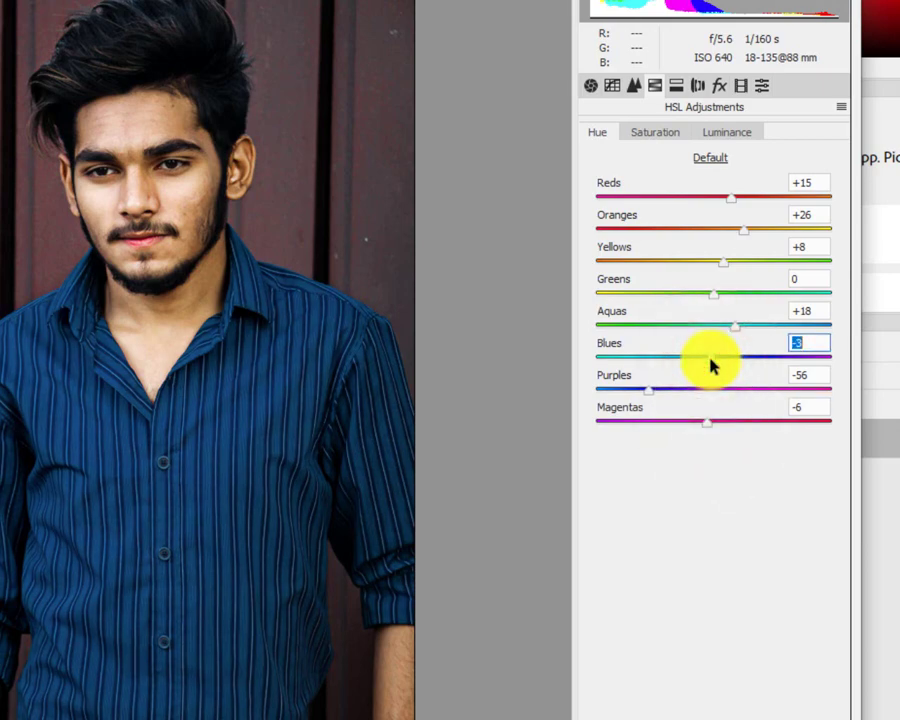
- In Detail, push sharpening Amount to 150 and Luminance noise reduction to 100
left_click(634, 85)
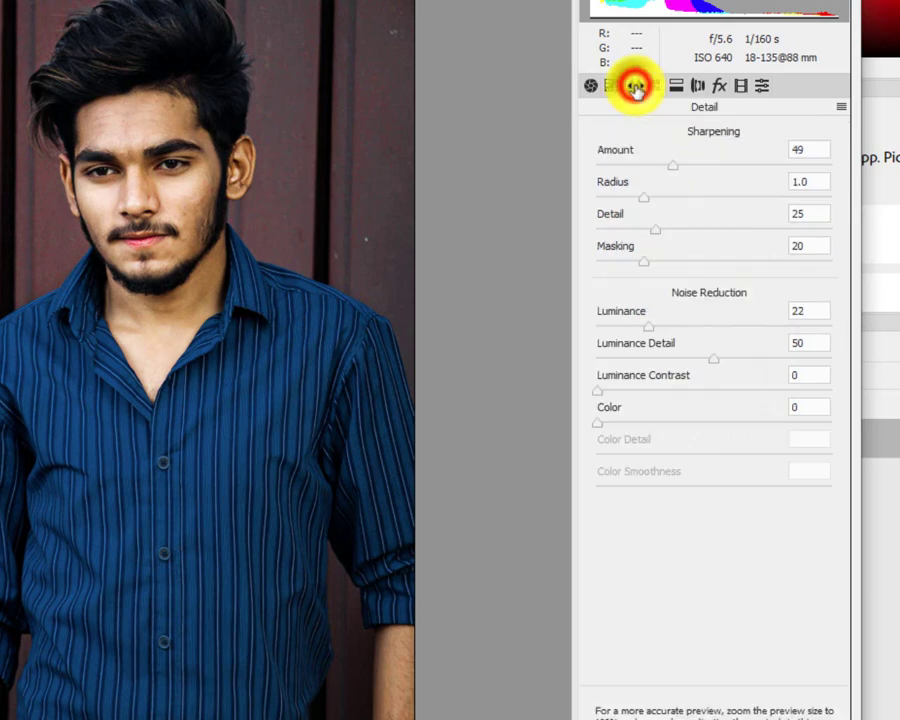
left_click_drag(683, 165, 800, 172)
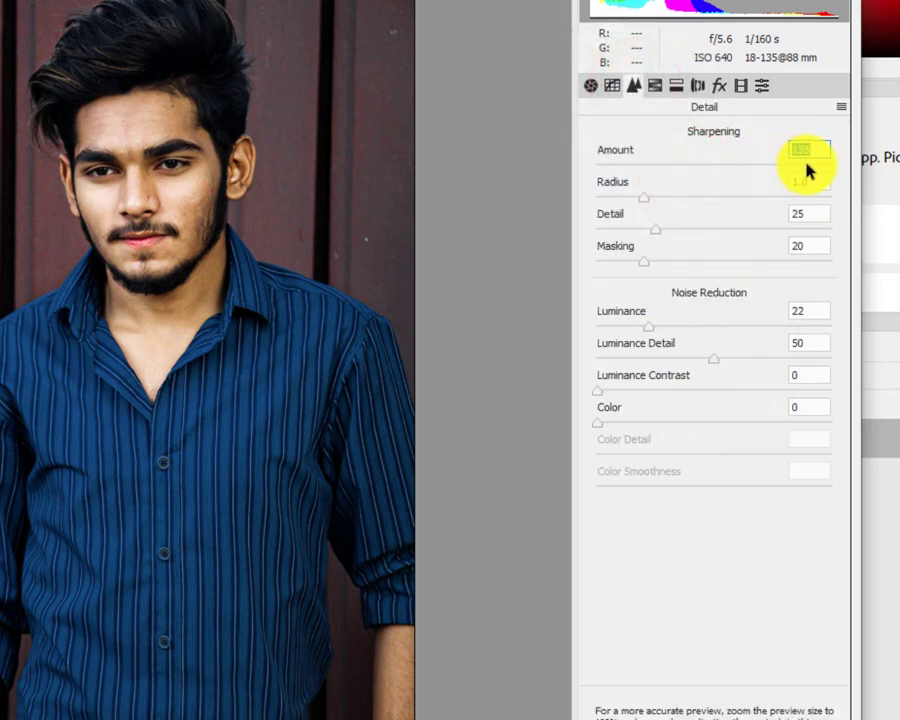
left_click(804, 170)
left_click(820, 170)
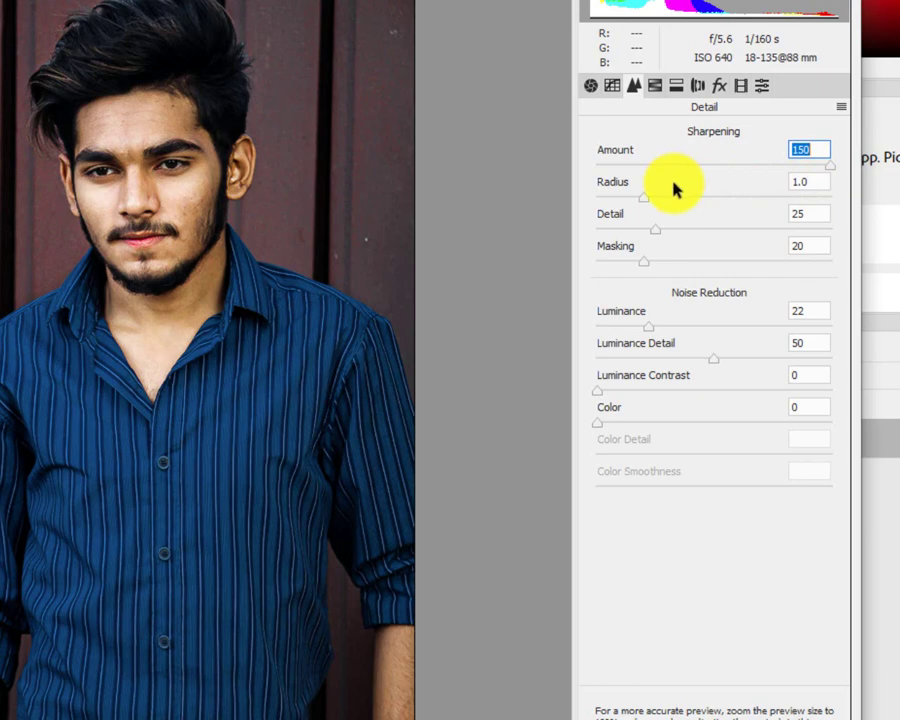
left_click_drag(676, 325, 830, 338)
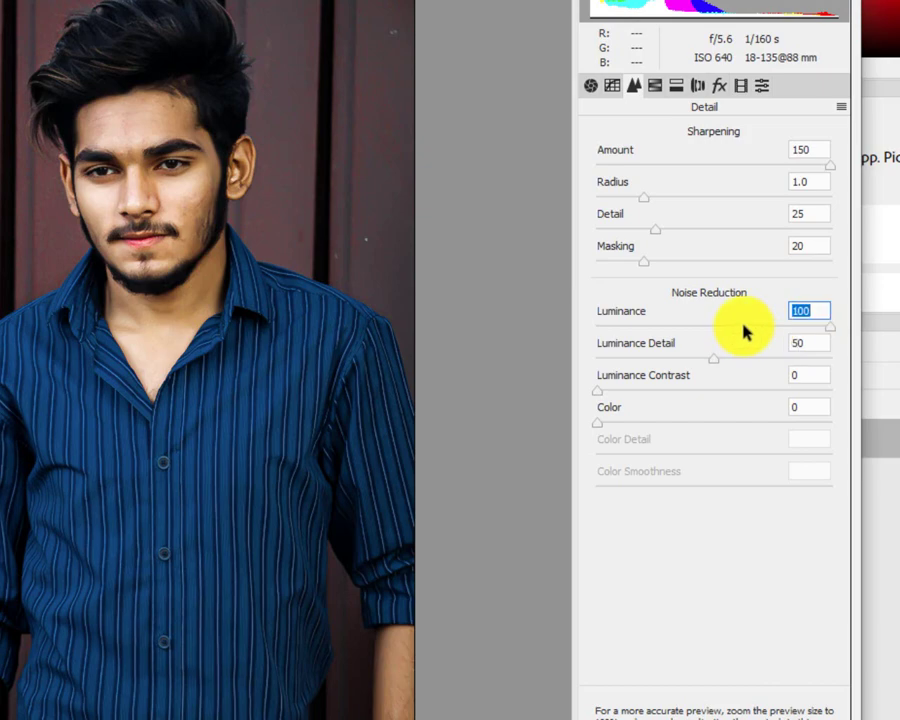
left_click(677, 87)
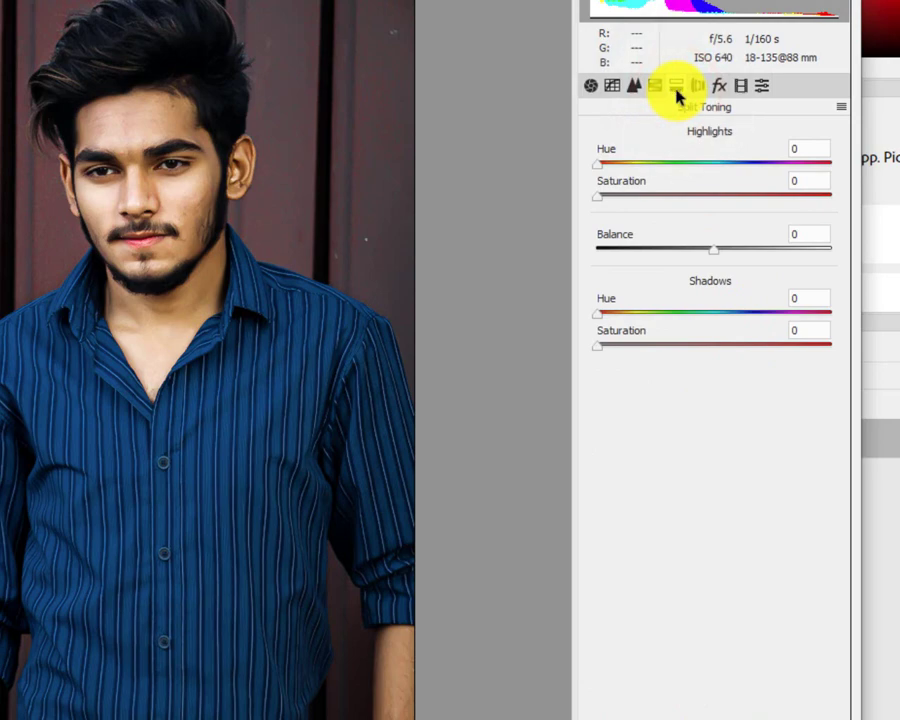
- Set split-toning Balance -13 and highlights Hue 182 with Saturation 2
left_click(699, 248)
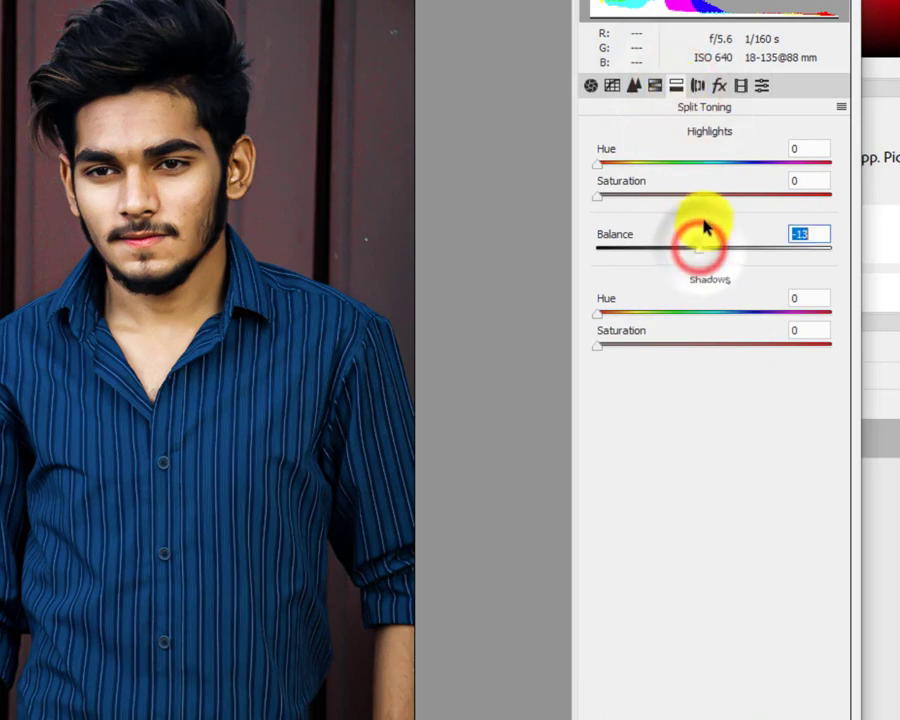
left_click(714, 163)
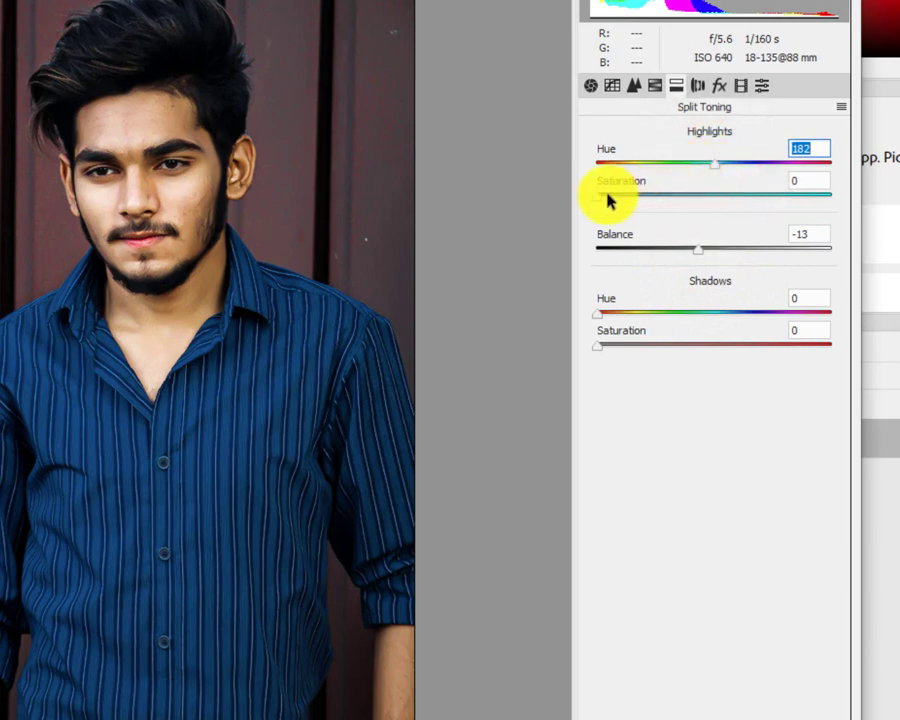
mouse_move(604, 197)
left_mouse_down()
mouse_move(733, 201)
mouse_move(608, 205)
left_mouse_up()
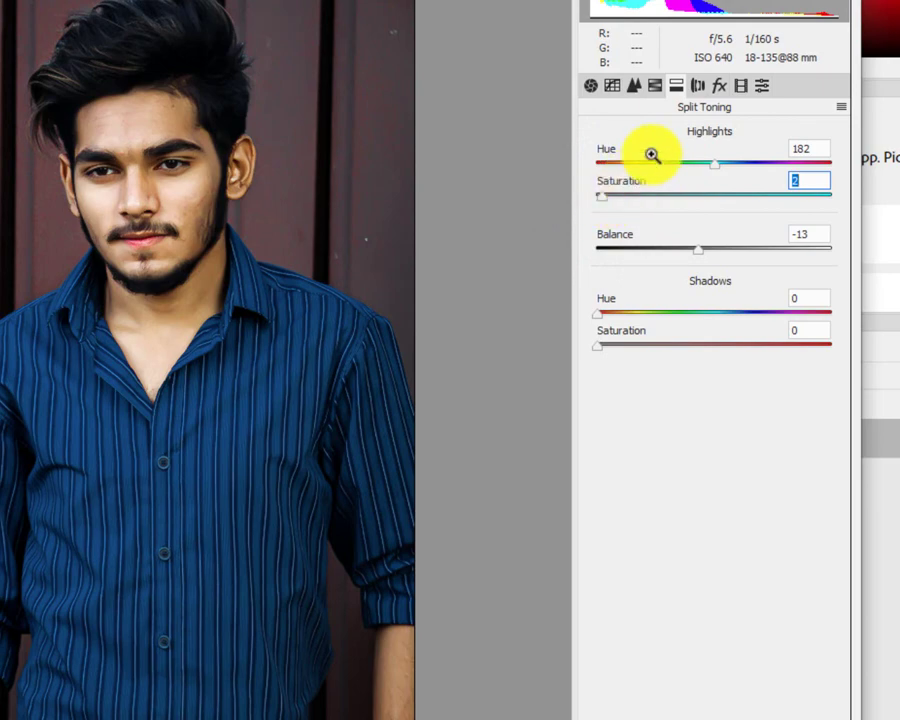
left_click(720, 86)
- Lighten Post Crop Vignetting Amount to -9 and change the split-tone highlight hue to 180
left_click(689, 341)
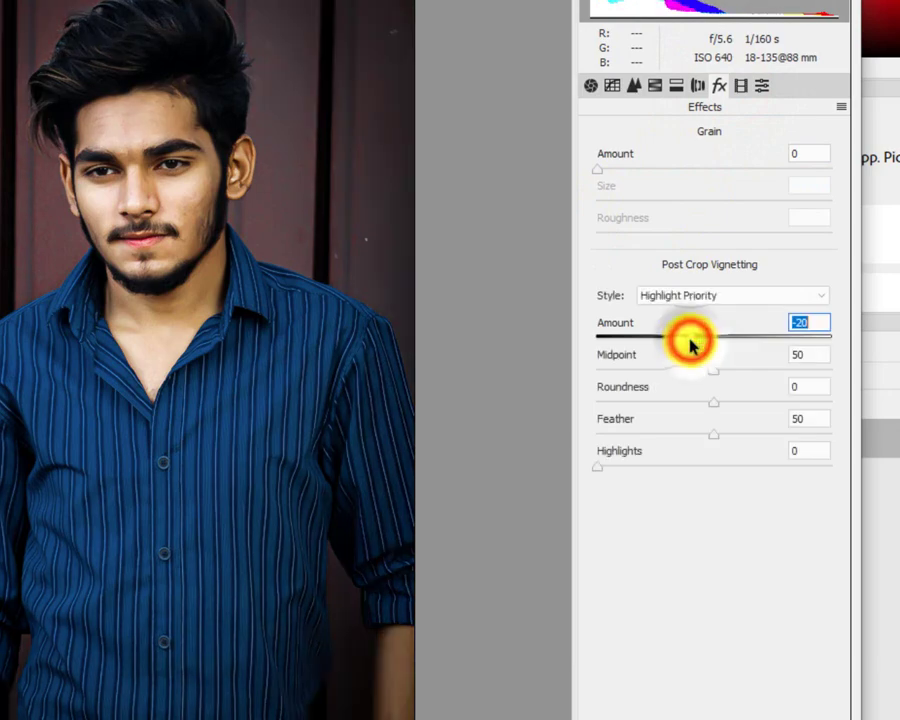
left_click_drag(689, 341, 703, 345)
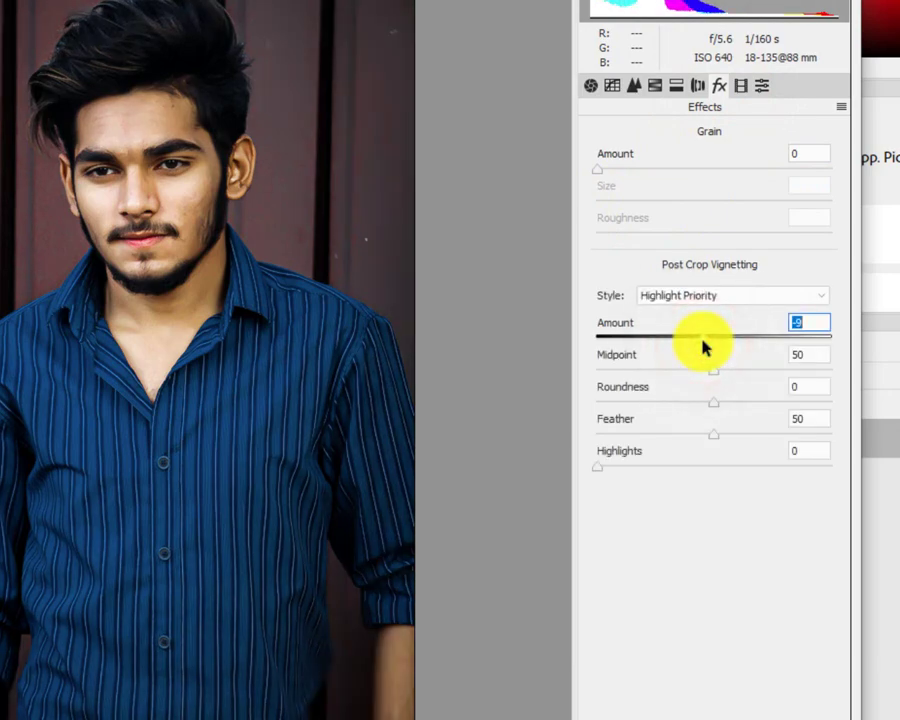
left_click(674, 88)
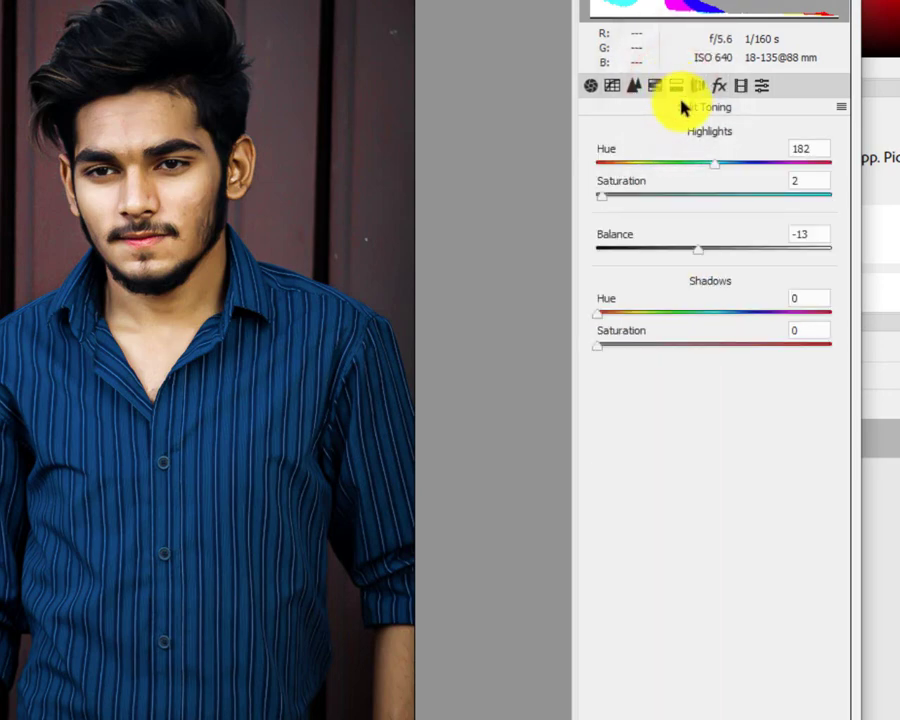
mouse_move(724, 165)
left_mouse_down()
mouse_move(603, 180)
mouse_move(713, 180)
left_mouse_up()
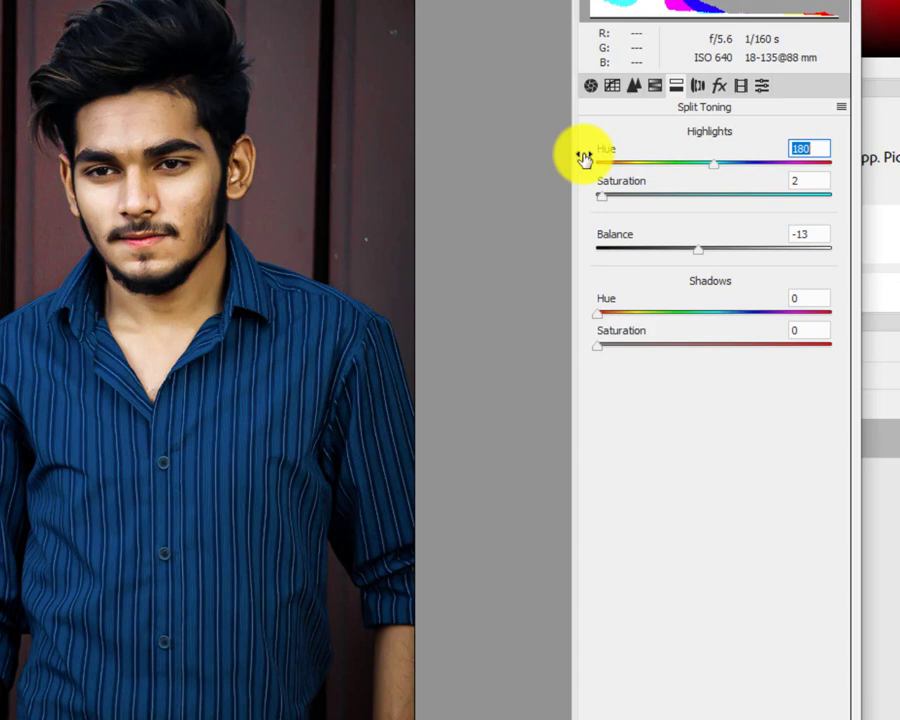
left_click(591, 86)
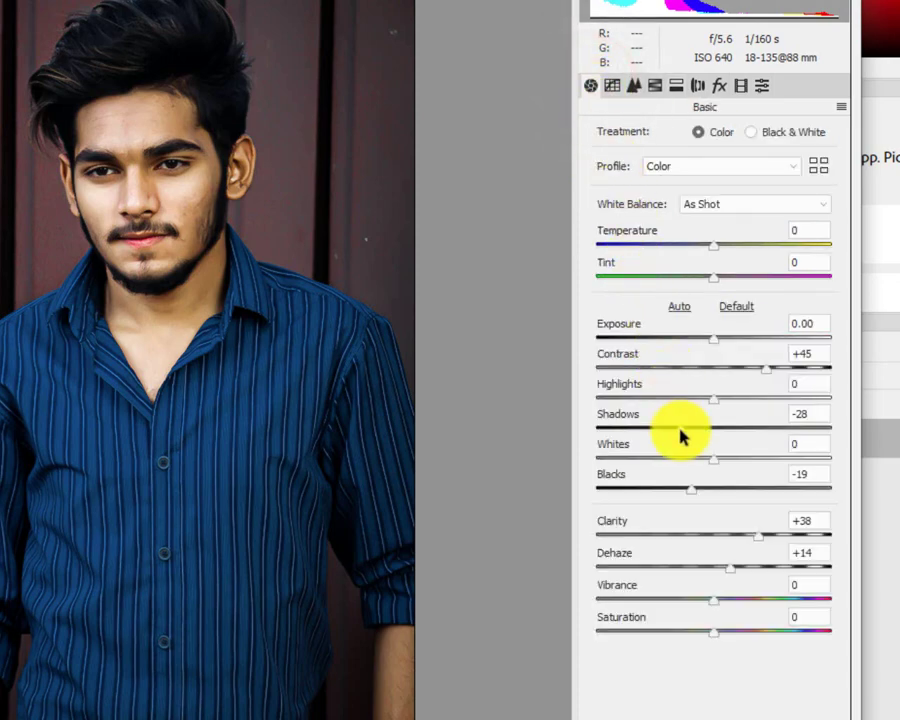
- Settle Shadows at -33 and Blacks at -30 in the Basic panel
left_click_drag(680, 432, 625, 434)
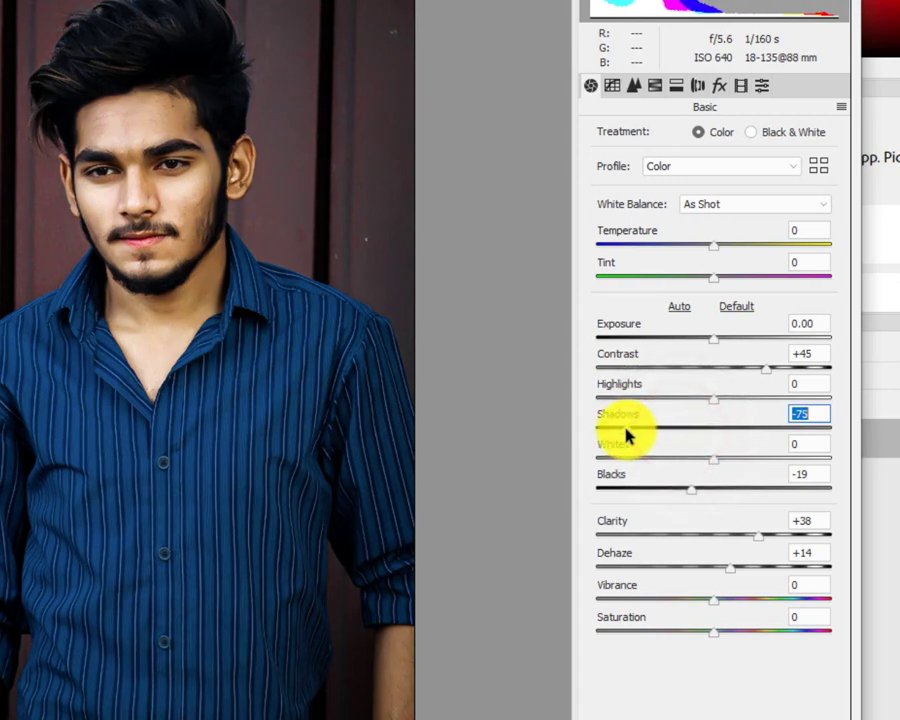
left_click_drag(688, 487, 654, 495)
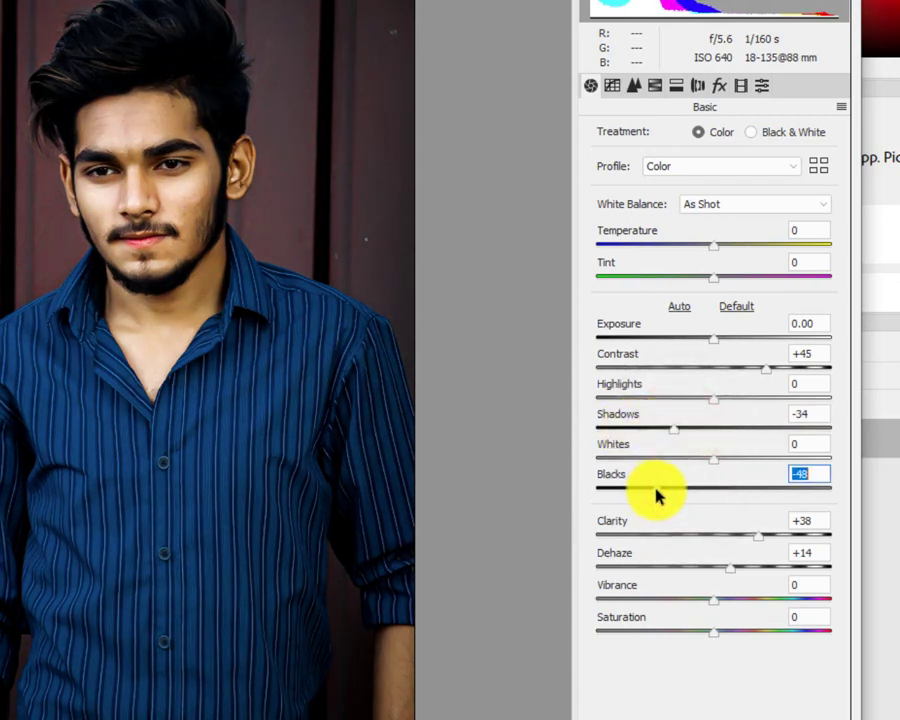
left_click_drag(663, 493, 665, 490)
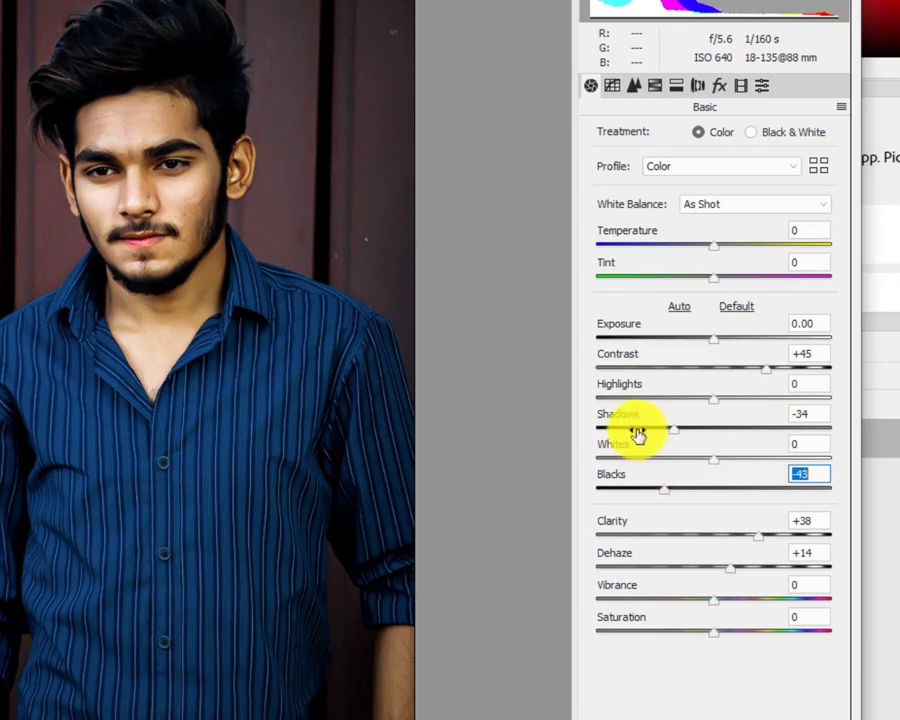
left_click(637, 430)
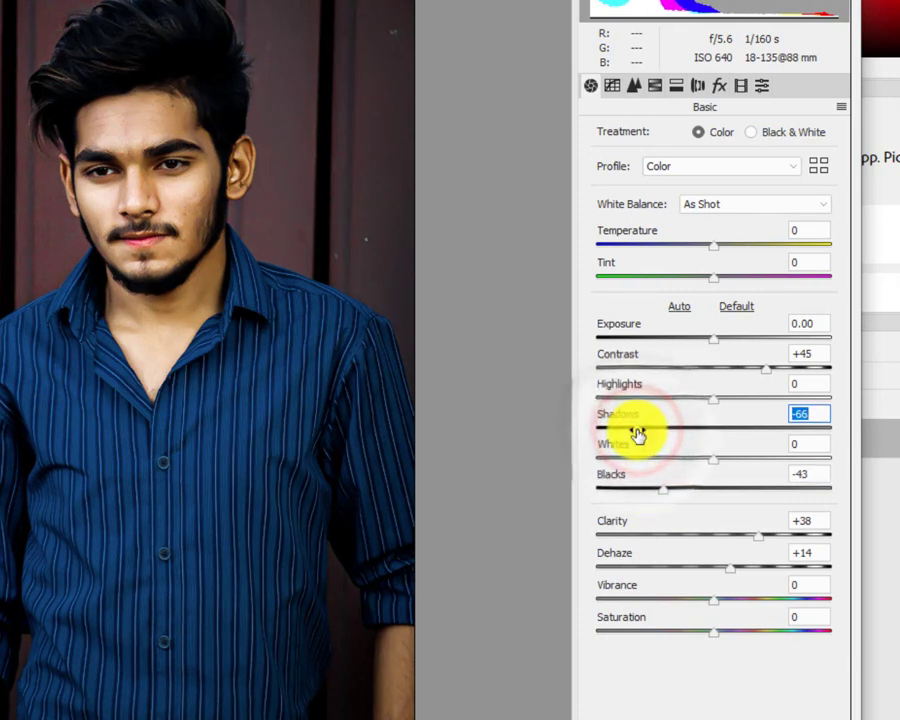
left_click(678, 488)
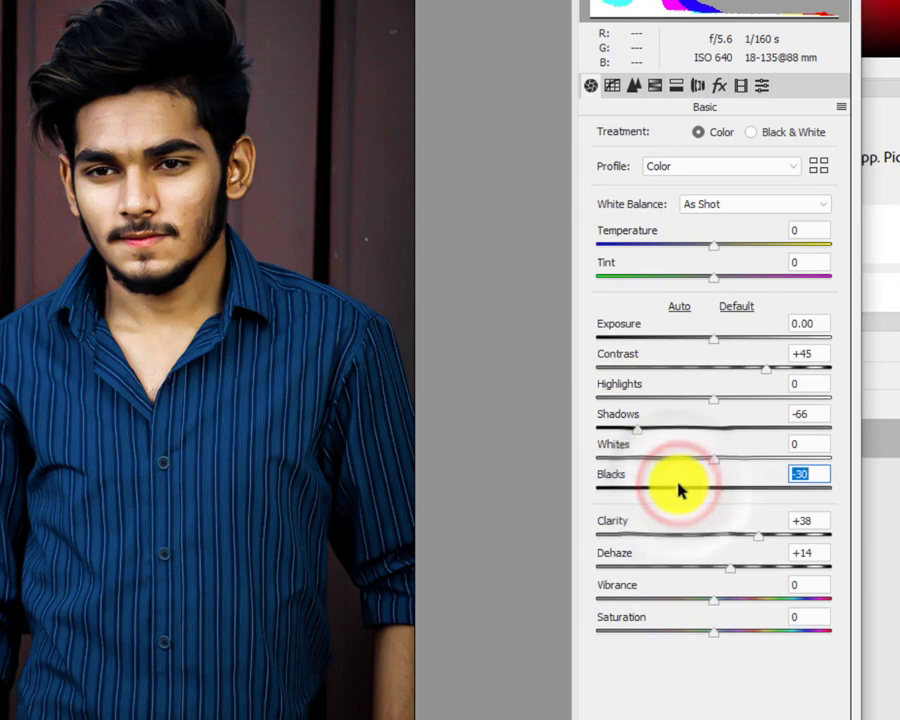
left_click(677, 427)
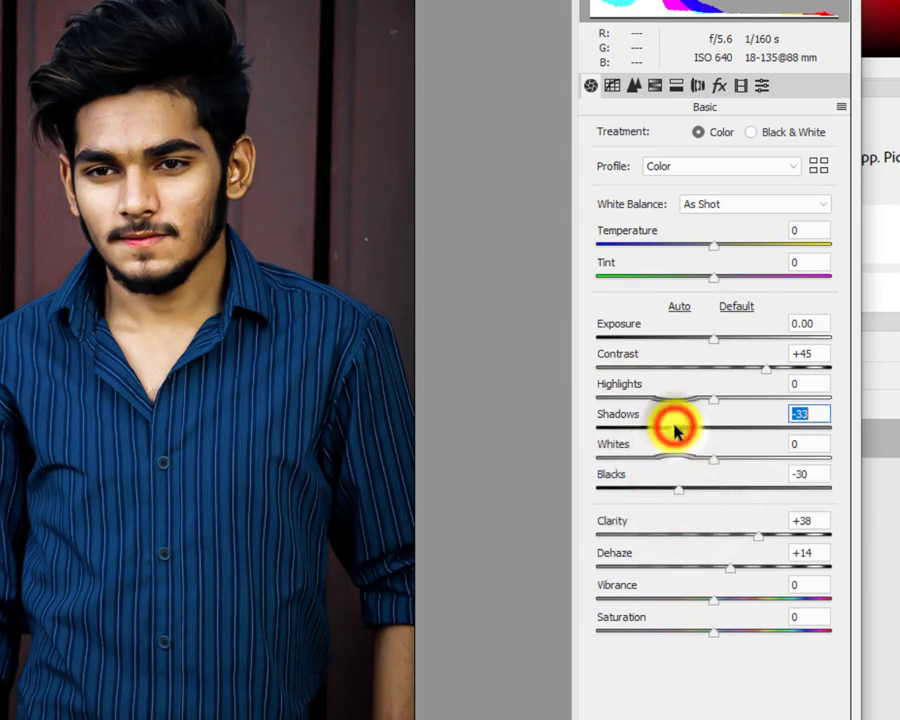
- Push Clarity to +100 and Dehaze to +38
left_click(776, 536)
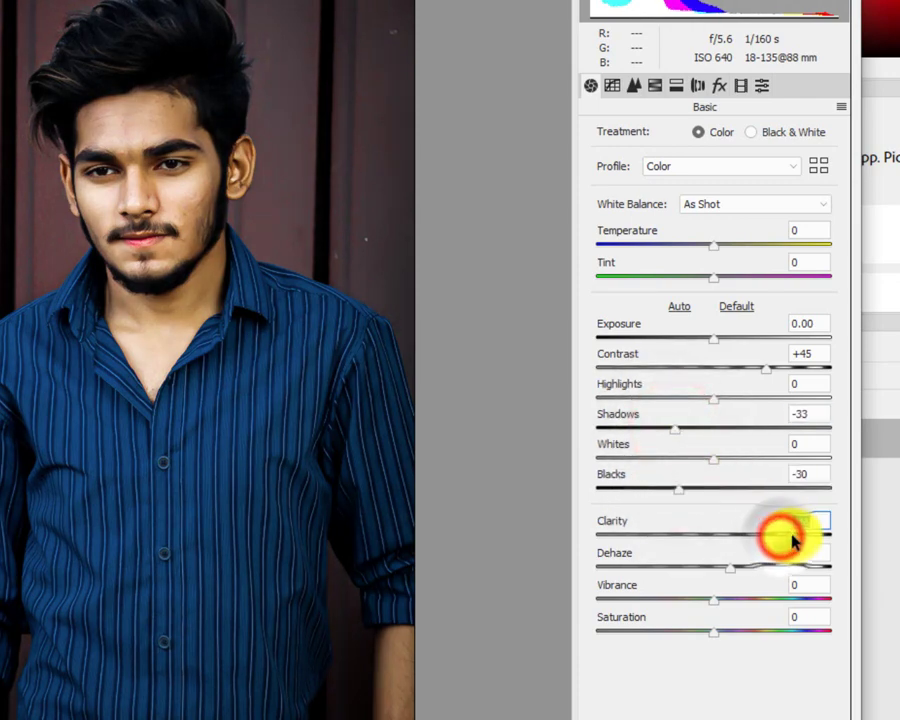
mouse_move(805, 541)
left_mouse_down()
mouse_move(840, 542)
mouse_move(725, 550)
left_mouse_up()
left_click_drag(785, 552, 838, 552)
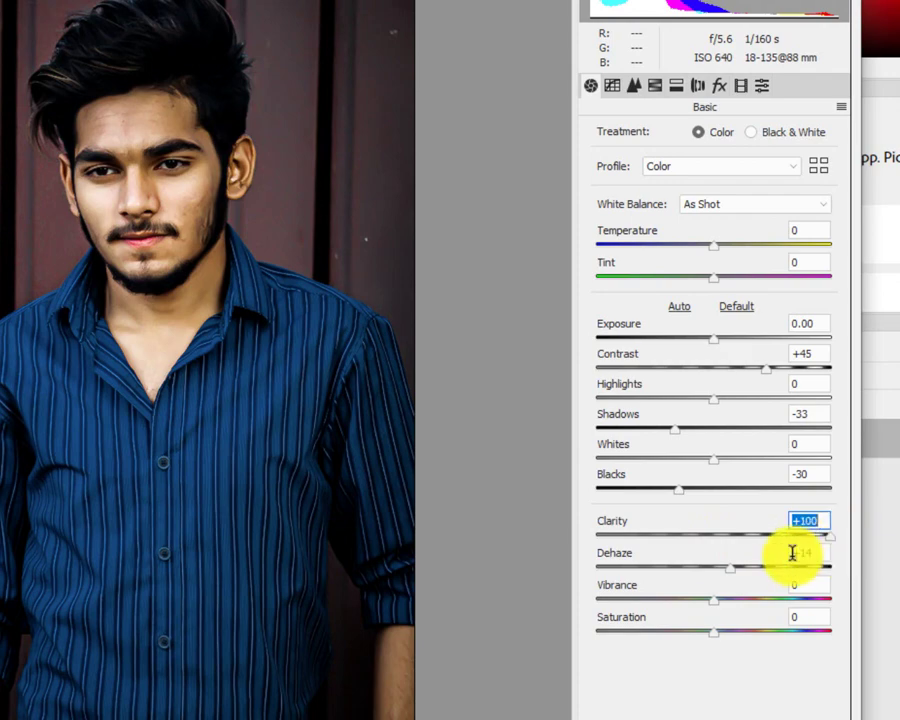
left_click_drag(792, 564, 760, 570)
key("Down")
key("Down")
key("Down")
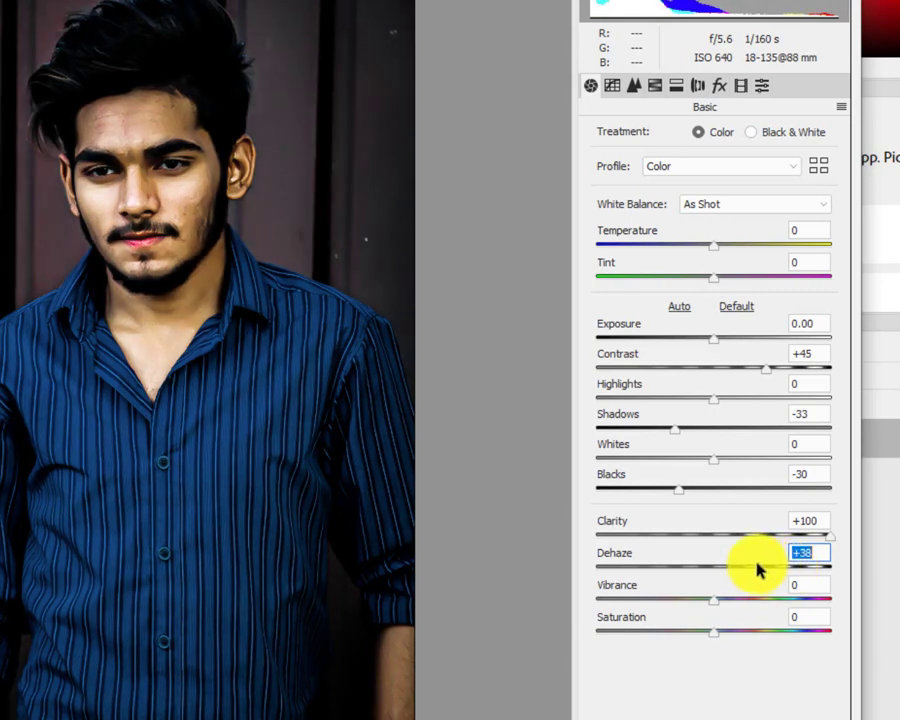
left_click(654, 87)
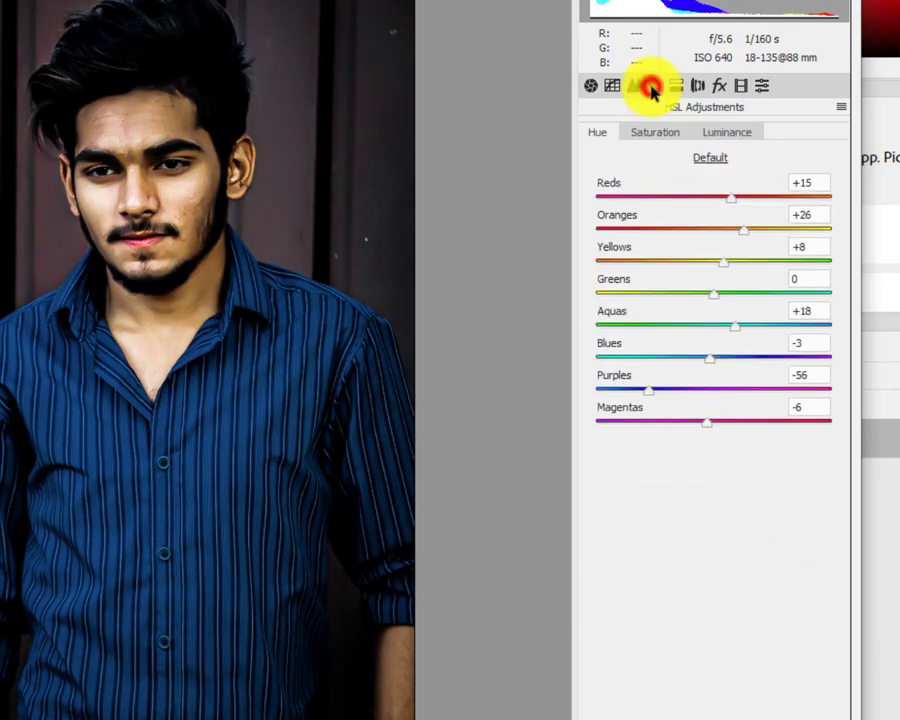
- Set the Oranges luminance in HSL to +65
left_click(706, 133)
left_click(789, 231)
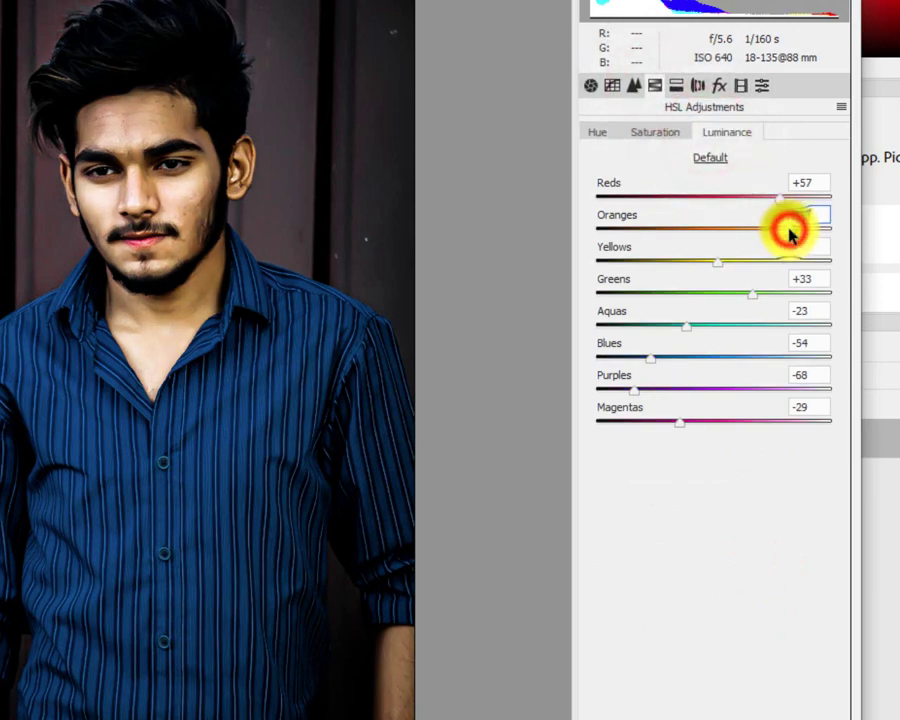
type("65")
key("Return")
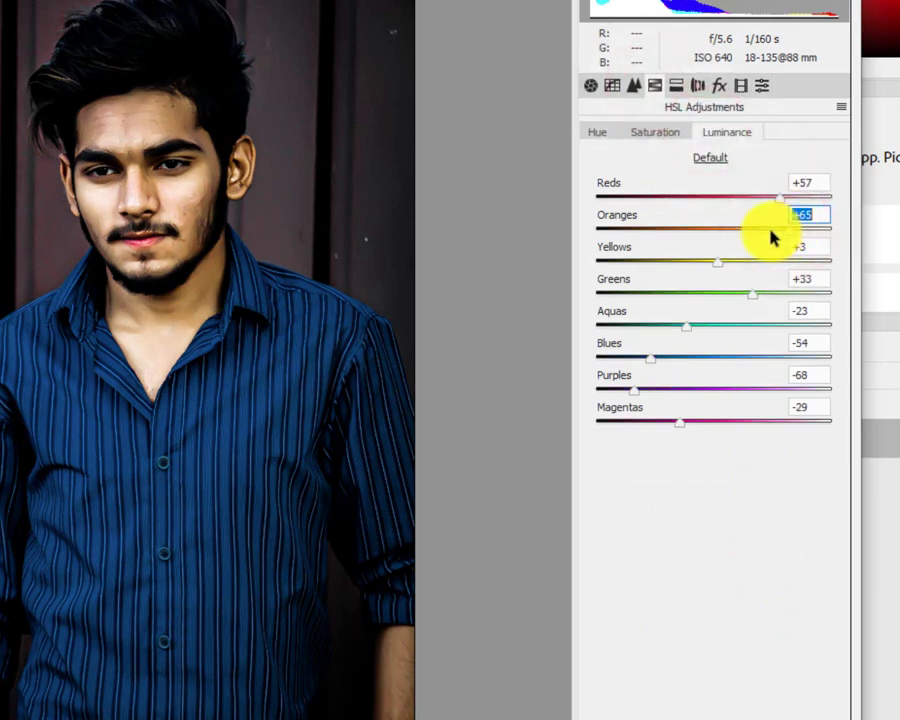
- In Basic, brighten Exposure to +0.40 and readjust Clarity back to +100
left_click(770, 232)
left_click(590, 86)
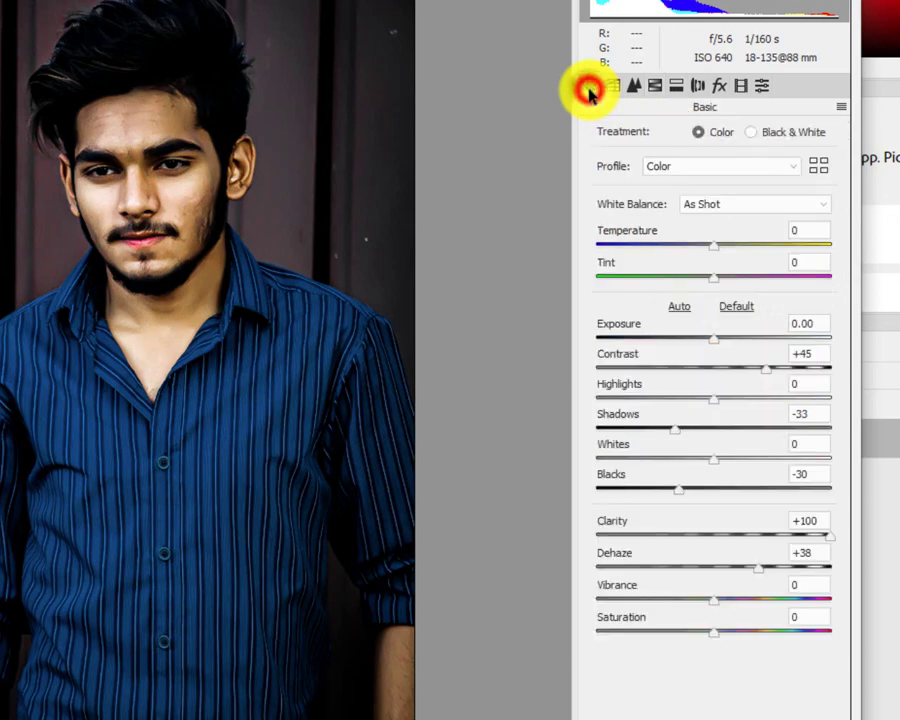
left_click(784, 537)
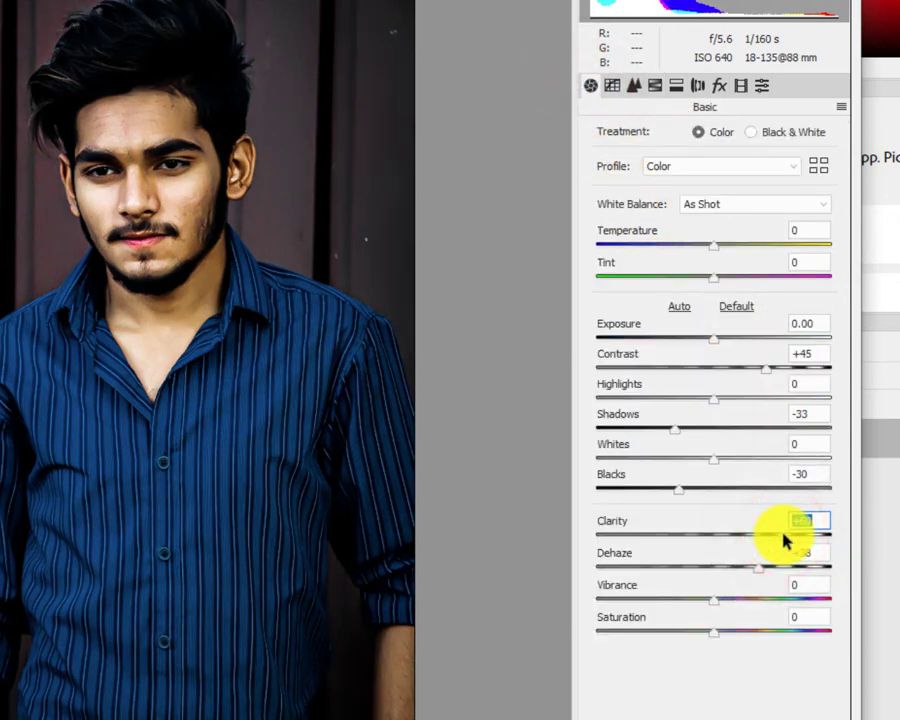
left_click(722, 340)
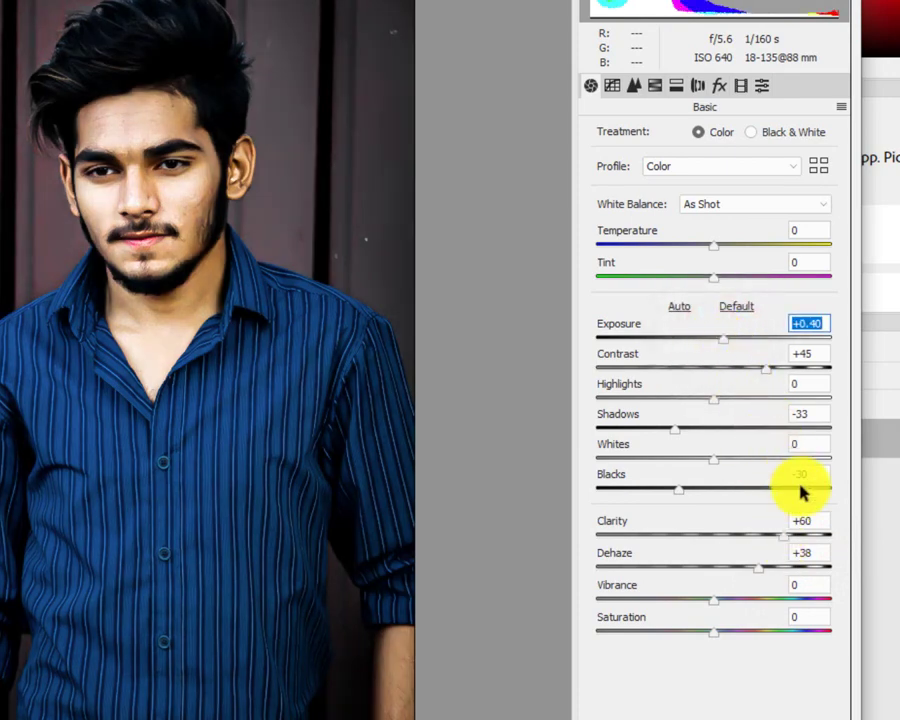
left_click(824, 534)
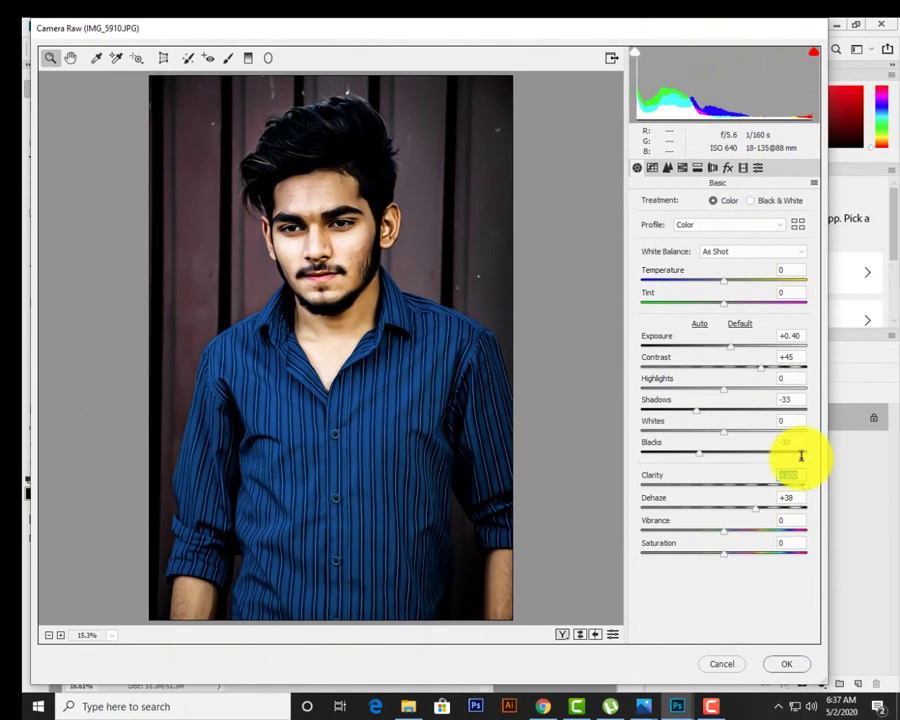
- Review the Detail sharpening (Amount 150) and noise reduction (Luminance 100), then go back to Basic
left_click(668, 168)
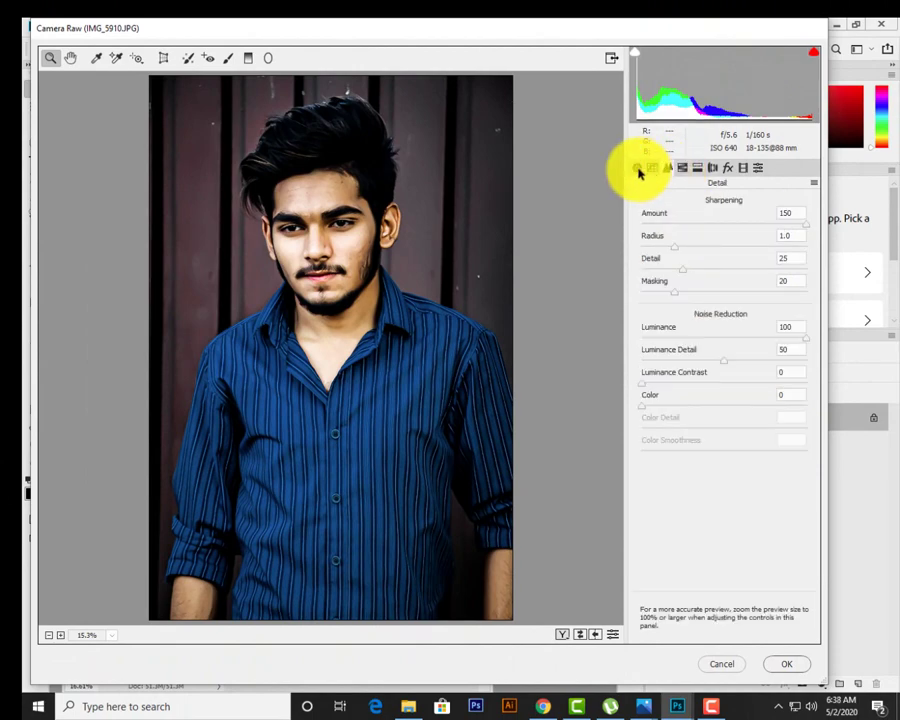
left_click(637, 168)
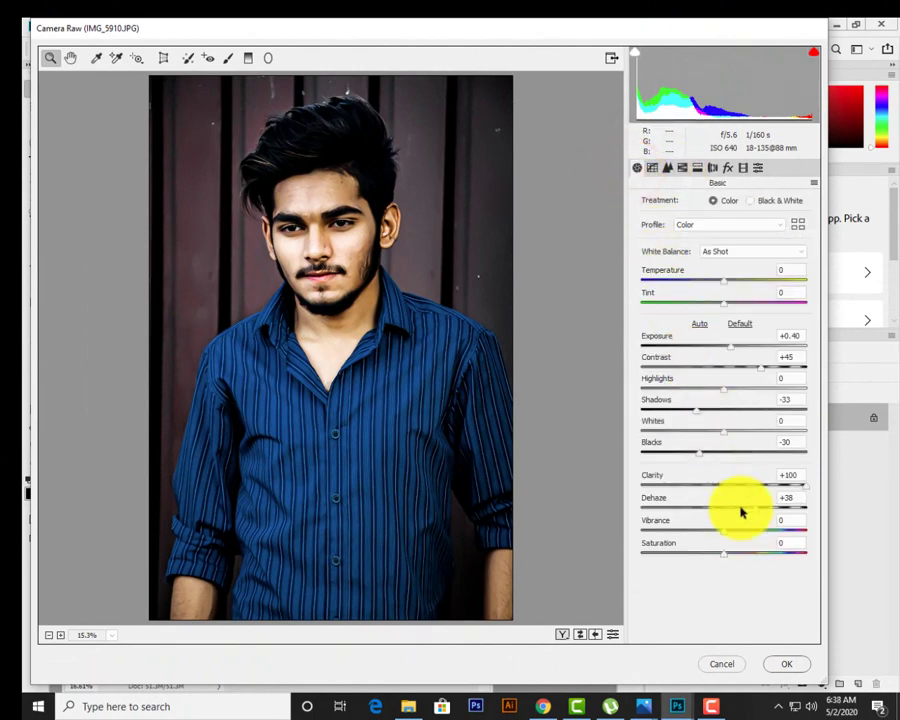
left_click(790, 665)
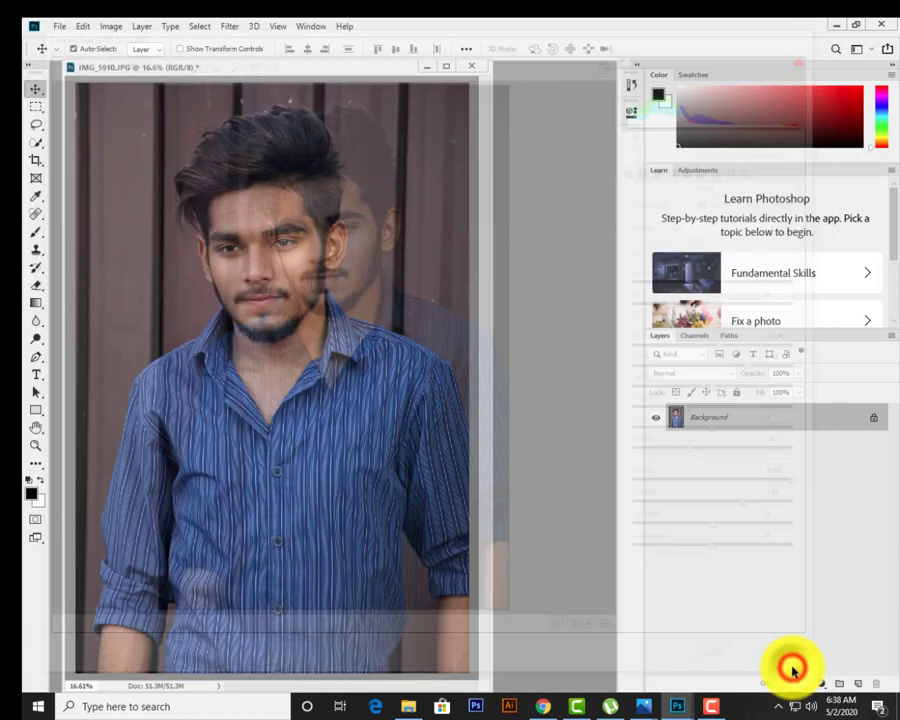